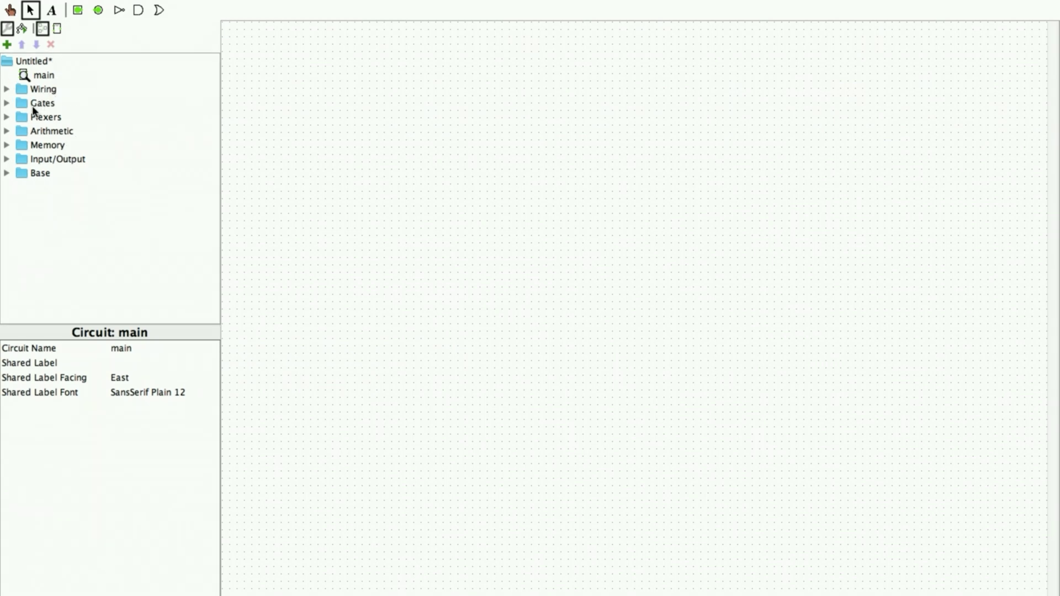
Place three five-input XOR gates in a vertical column on the empty canvas
{"action": "left_click", "coordinate": [6, 103]}
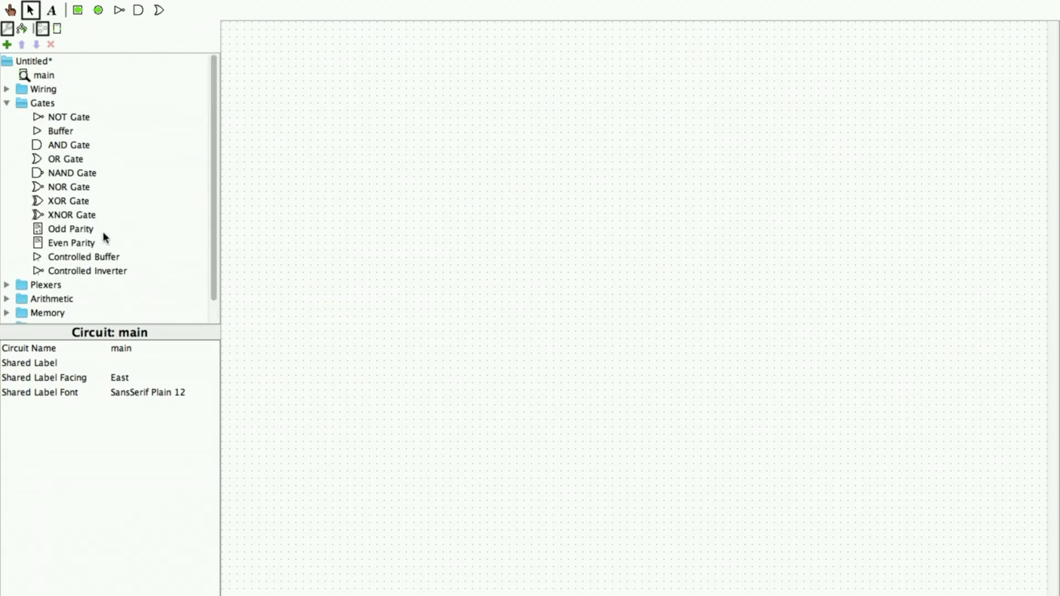
{"action": "left_click", "coordinate": [76, 201]}
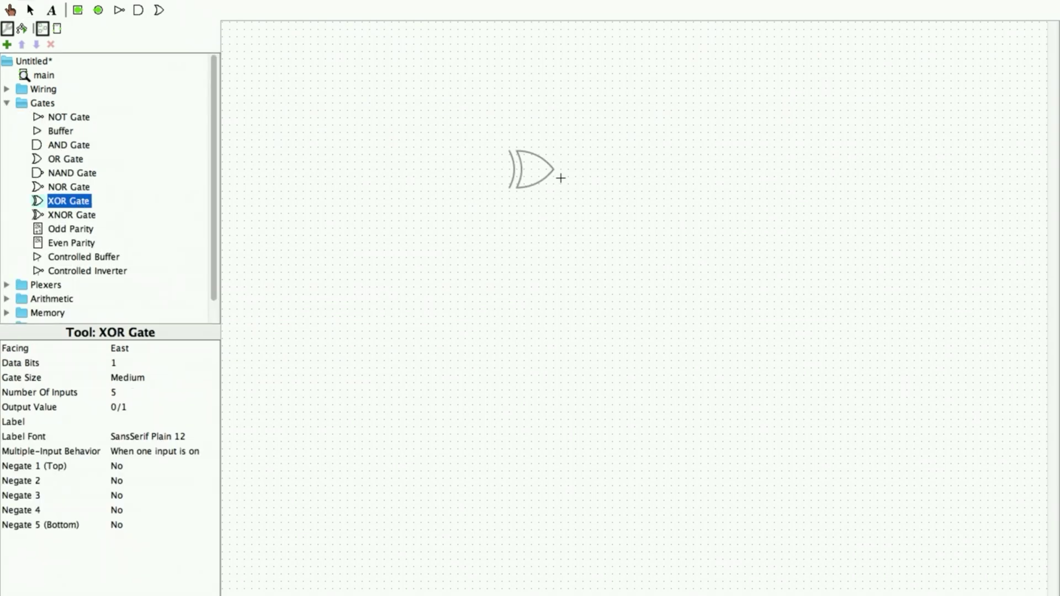
{"action": "left_click", "coordinate": [629, 161]}
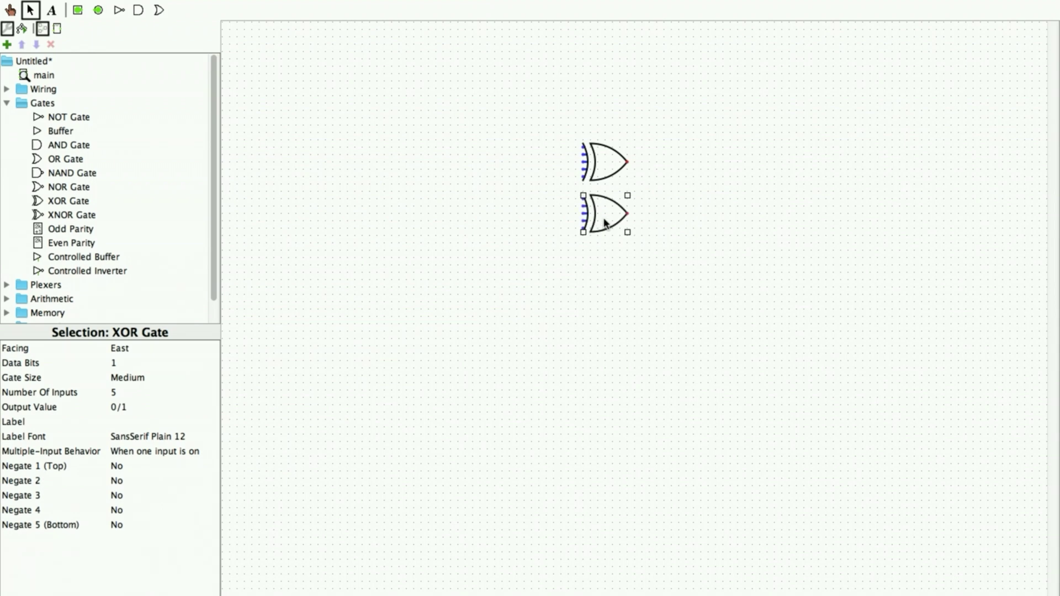
{"action": "left_click_drag", "start_coordinate": [605, 223], "coordinate": [619, 227]}
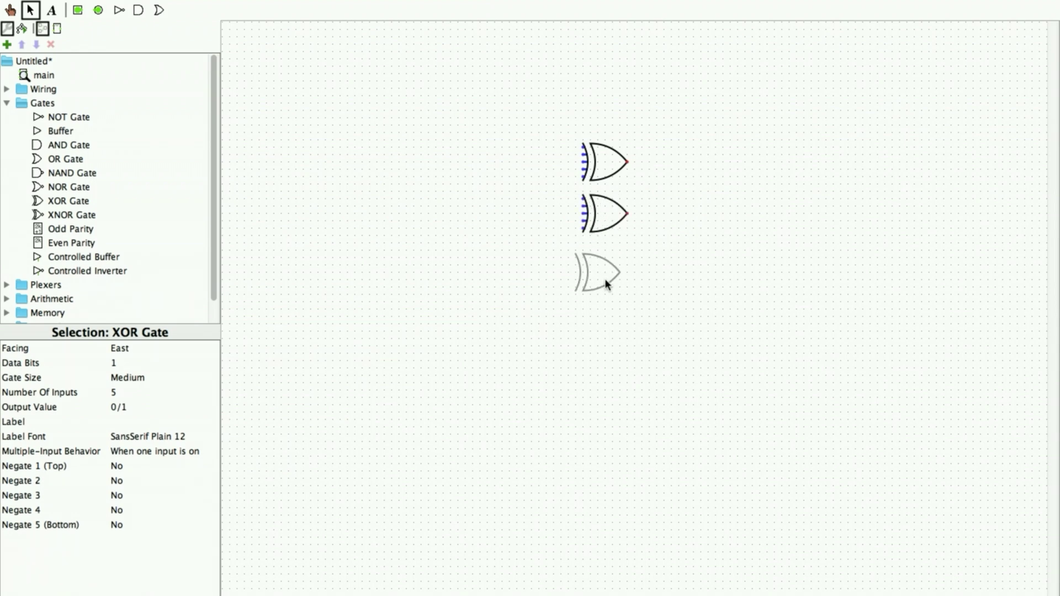
Place four 1-bit input pins in a column to the left of the XOR gates, the first one above the top gate's level
{"action": "left_click", "coordinate": [78, 10]}
{"action": "left_click", "coordinate": [540, 118]}
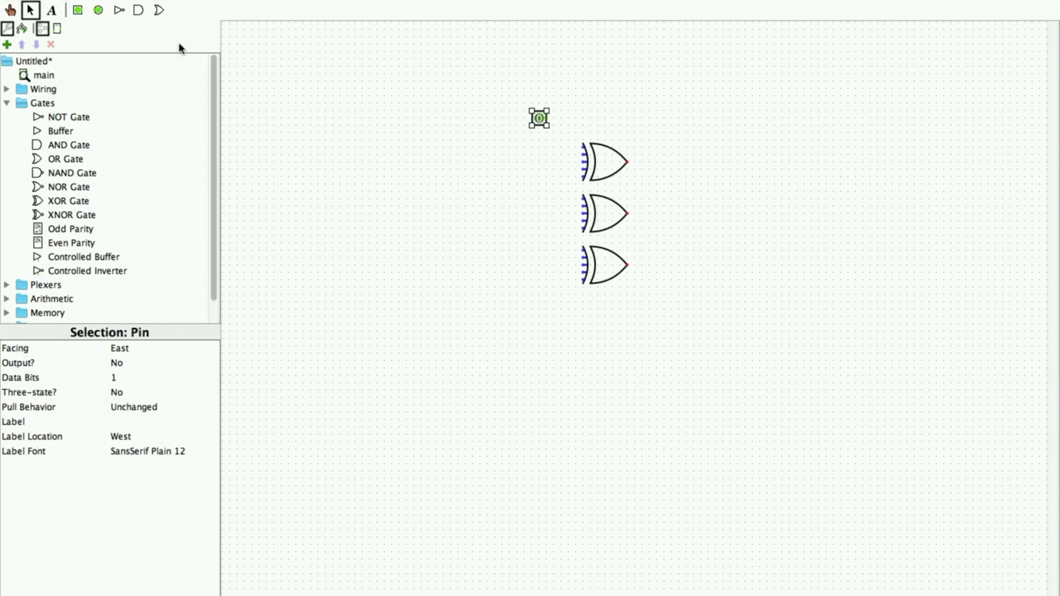
{"action": "left_click", "coordinate": [78, 10]}
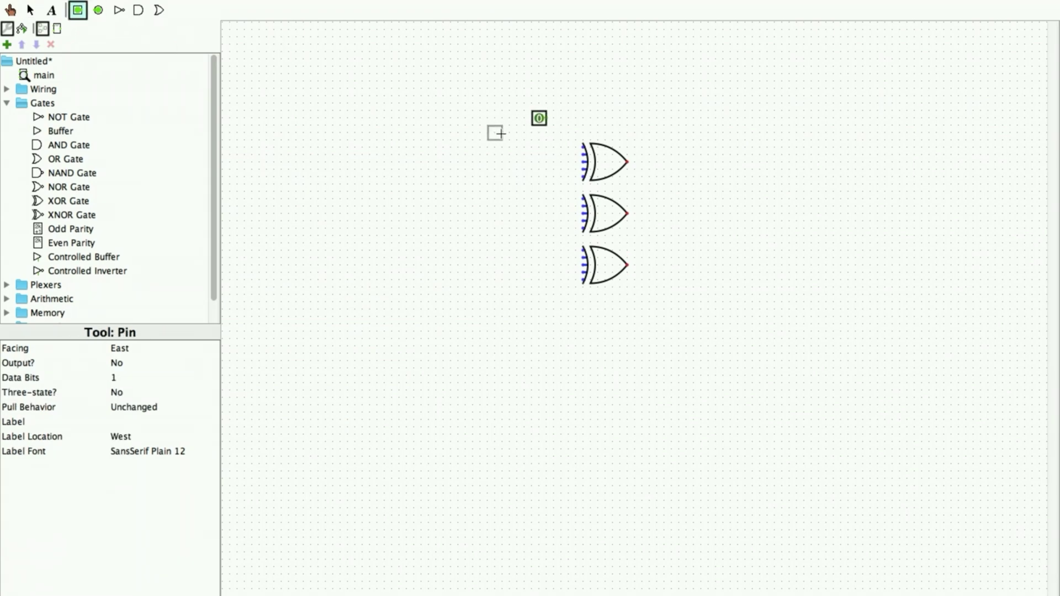
{"action": "left_click", "coordinate": [548, 170]}
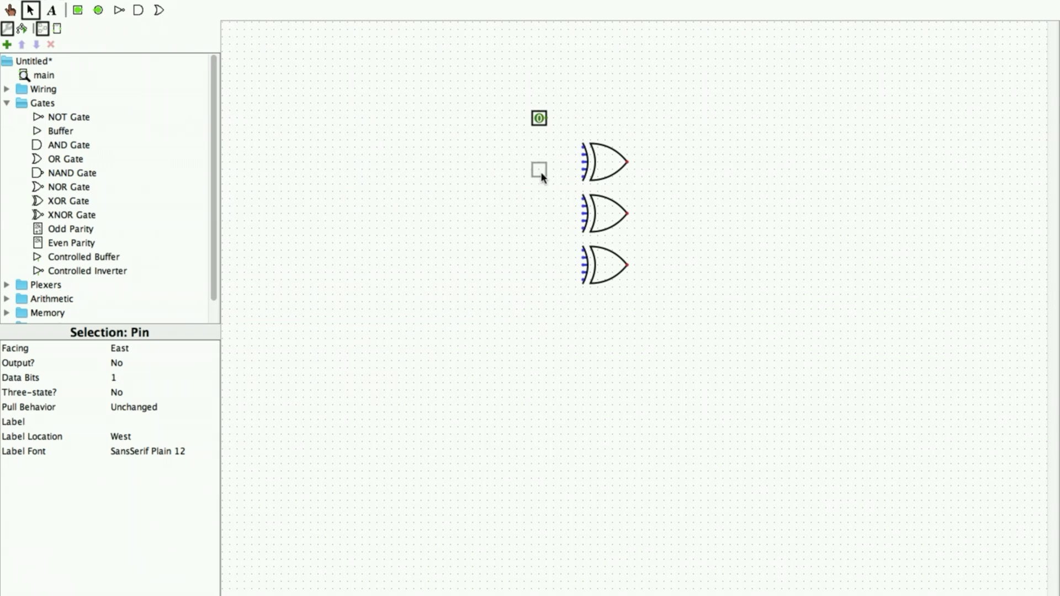
{"action": "left_click", "coordinate": [78, 10]}
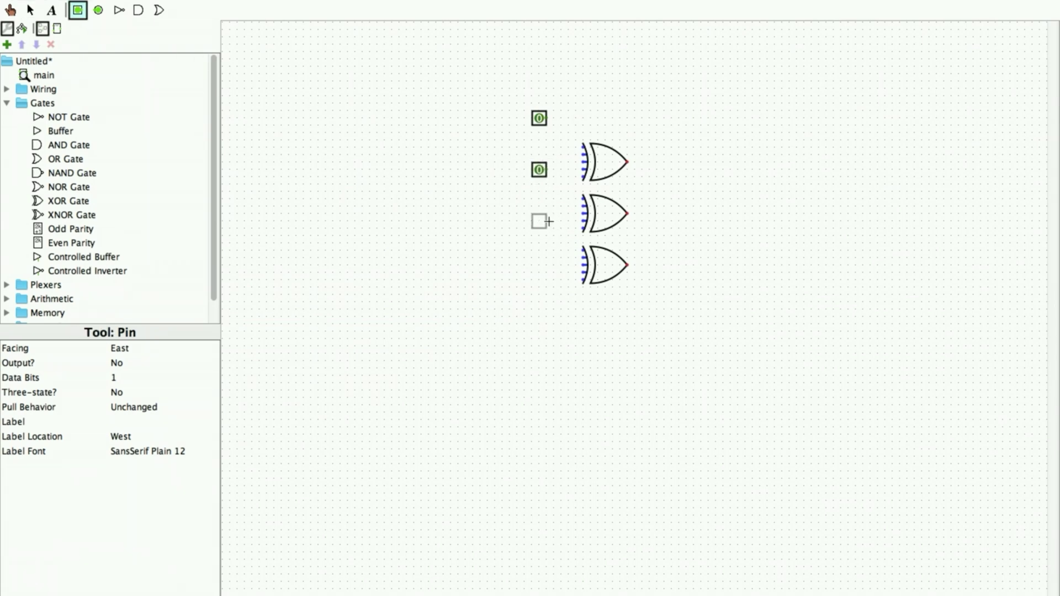
{"action": "left_click", "coordinate": [539, 221]}
{"action": "left_click", "coordinate": [78, 10]}
{"action": "left_click", "coordinate": [540, 280]}
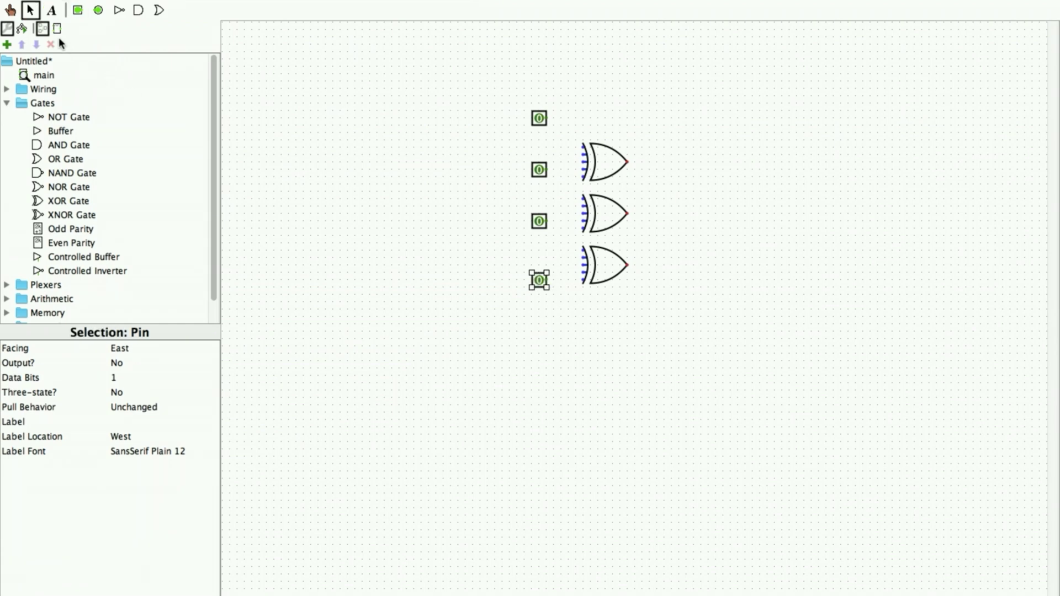
Place four output pins to the right of the gates, one level with the top input and one beside each XOR gate
{"action": "left_click", "coordinate": [99, 10]}
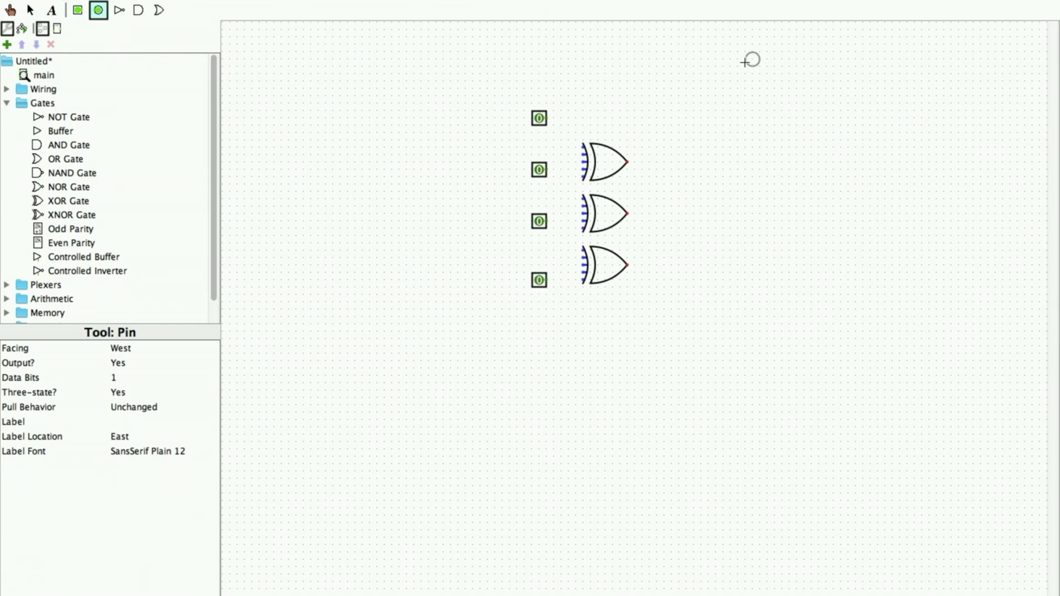
{"action": "left_click", "coordinate": [655, 118]}
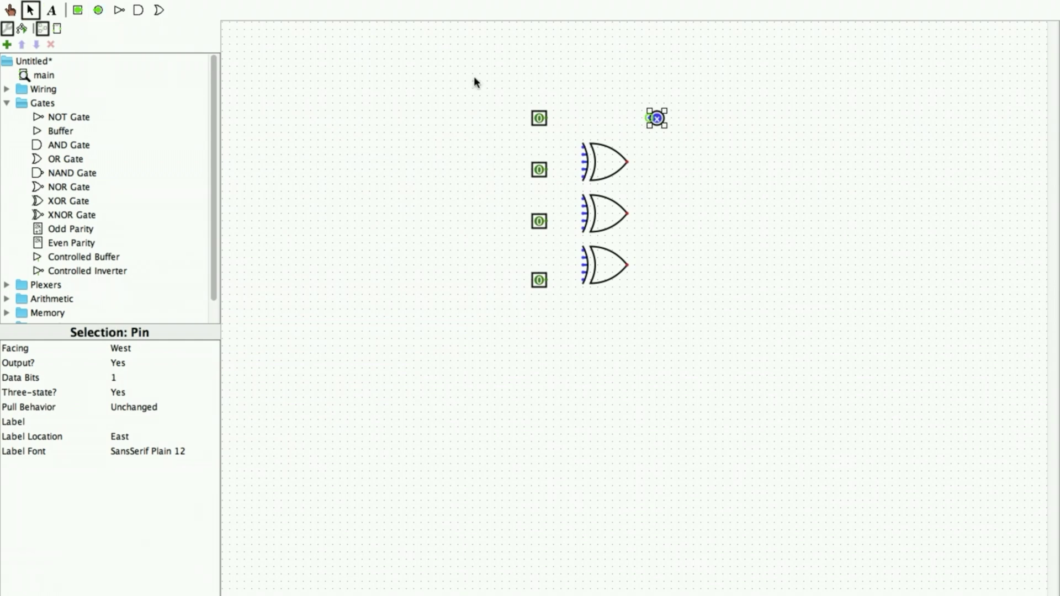
{"action": "left_click", "coordinate": [98, 10]}
{"action": "left_click", "coordinate": [657, 163]}
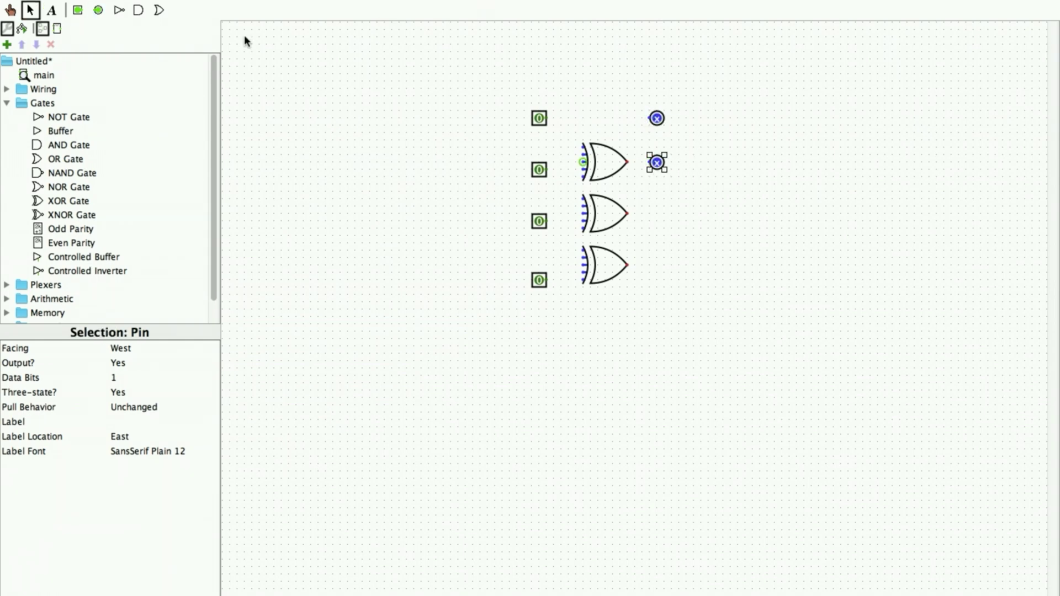
{"action": "left_click", "coordinate": [98, 10]}
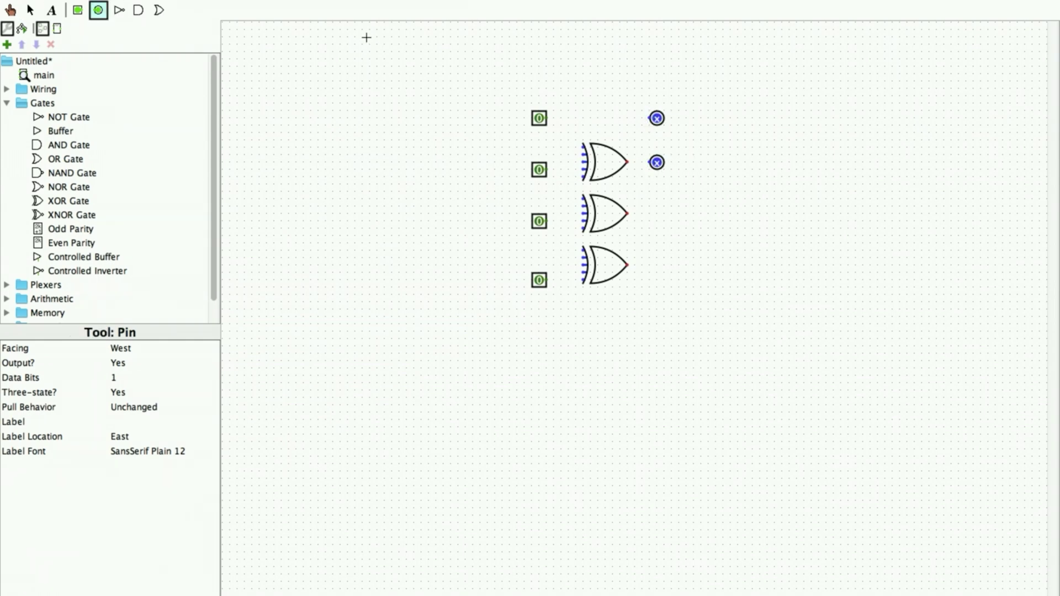
{"action": "left_click", "coordinate": [656, 214]}
{"action": "left_click", "coordinate": [102, 9]}
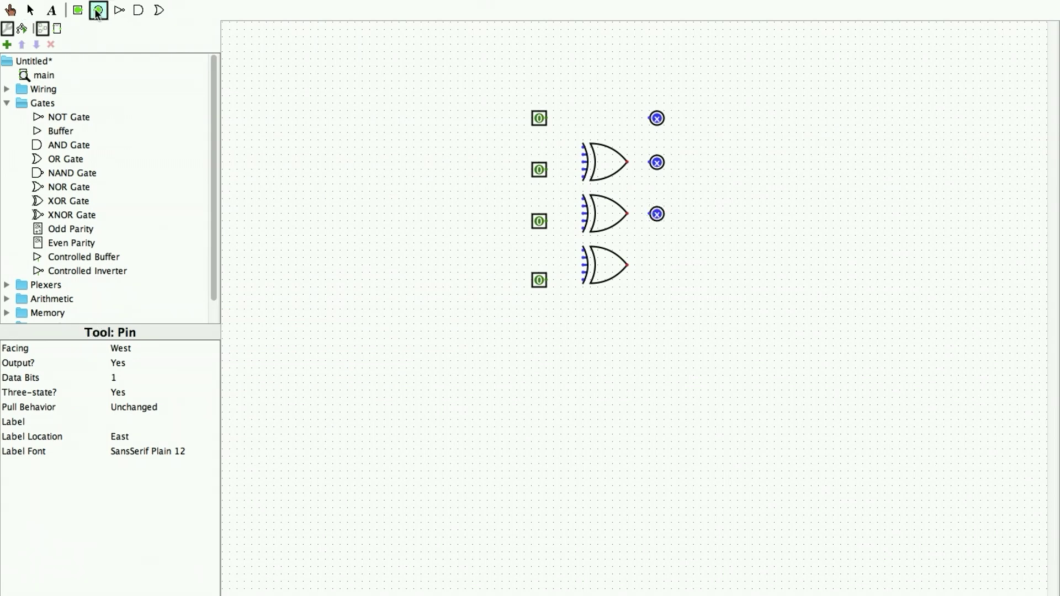
{"action": "left_click", "coordinate": [655, 265]}
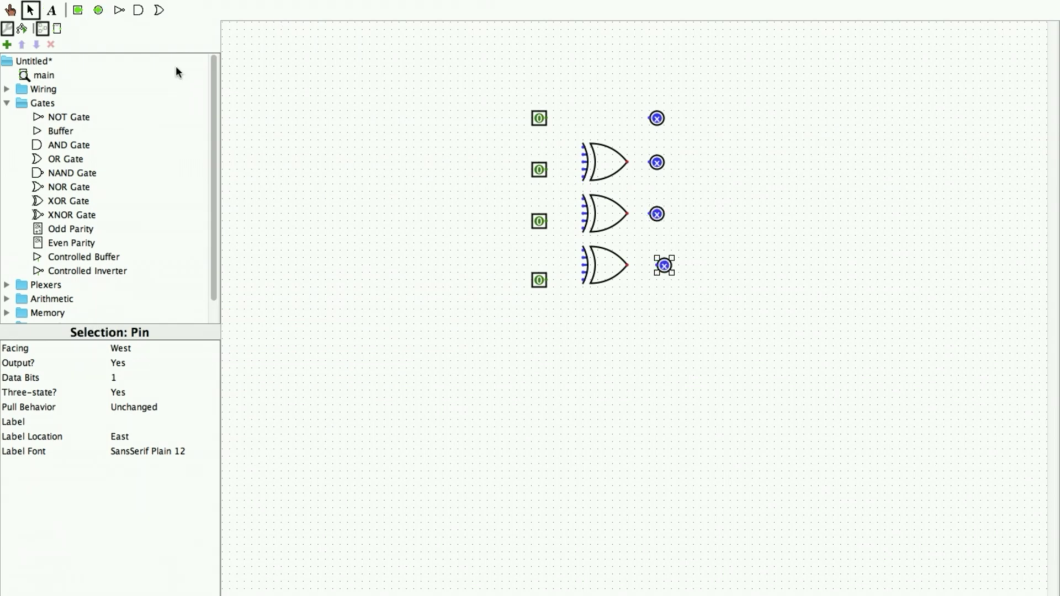
Wire the top input straight to the top output, and each XOR gate to its own input, the input above and its output pin
{"action": "left_click_drag", "start_coordinate": [547, 118], "coordinate": [656, 118]}
{"action": "left_click_drag", "start_coordinate": [578, 172], "coordinate": [656, 162]}
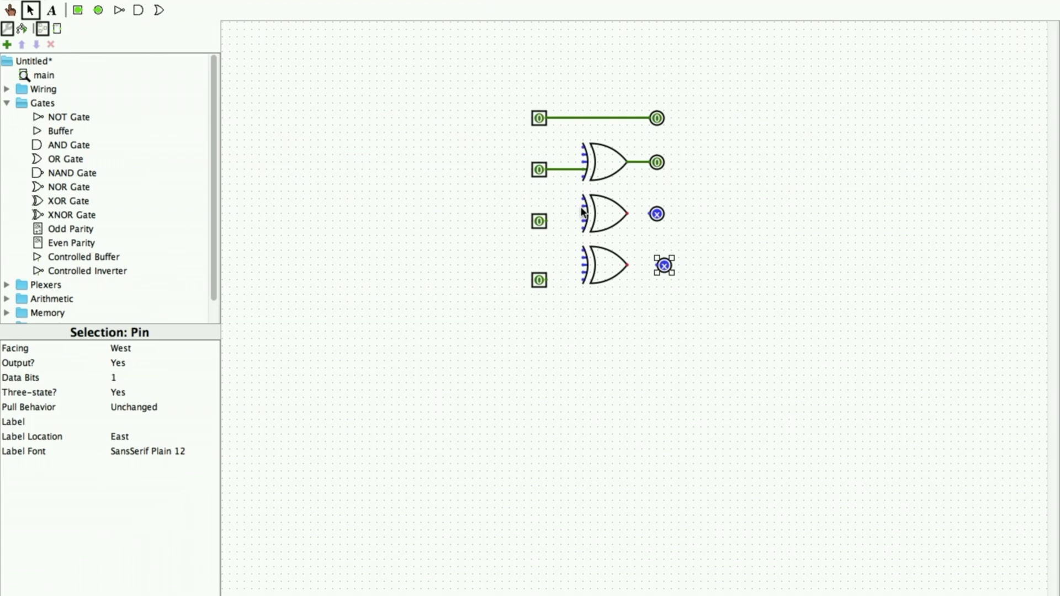
{"action": "left_click_drag", "start_coordinate": [545, 221], "coordinate": [651, 214]}
{"action": "left_click_drag", "start_coordinate": [564, 279], "coordinate": [582, 279]}
{"action": "left_click_drag", "start_coordinate": [561, 117], "coordinate": [583, 250]}
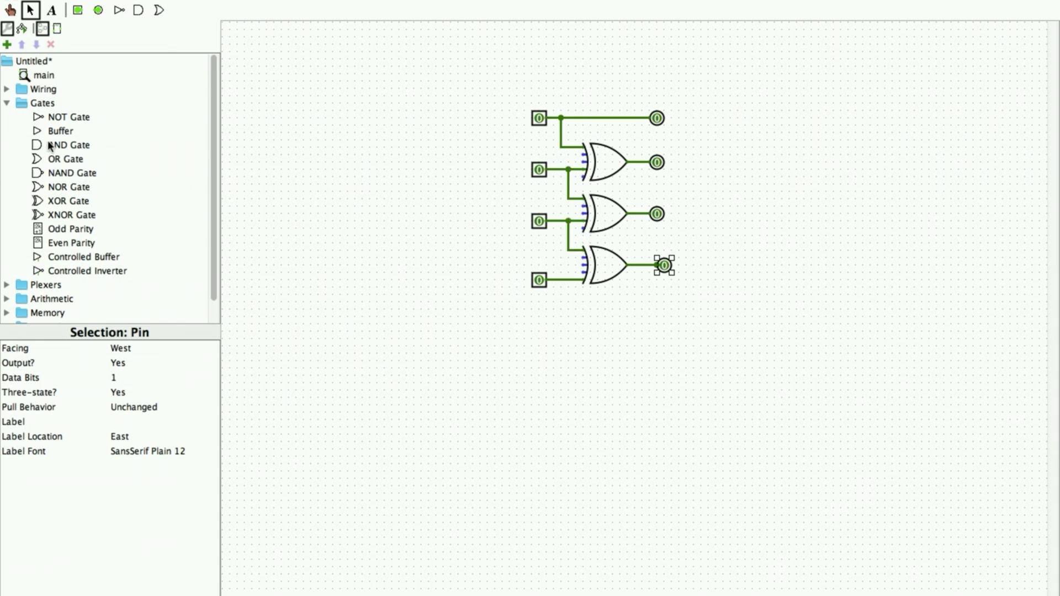
{"action": "left_click", "coordinate": [8, 104]}
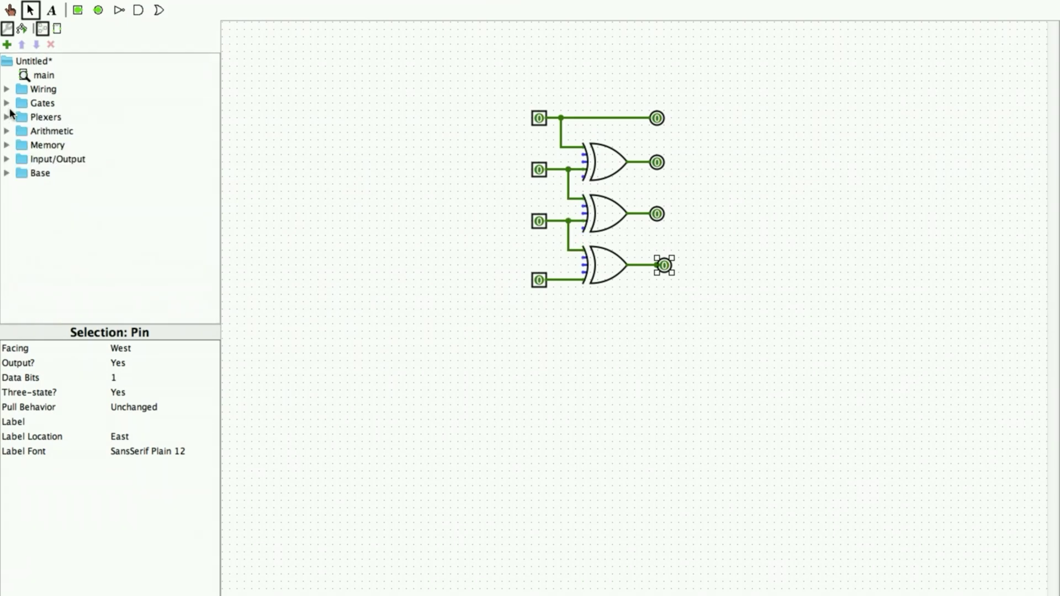
{"action": "left_click", "coordinate": [8, 160]}
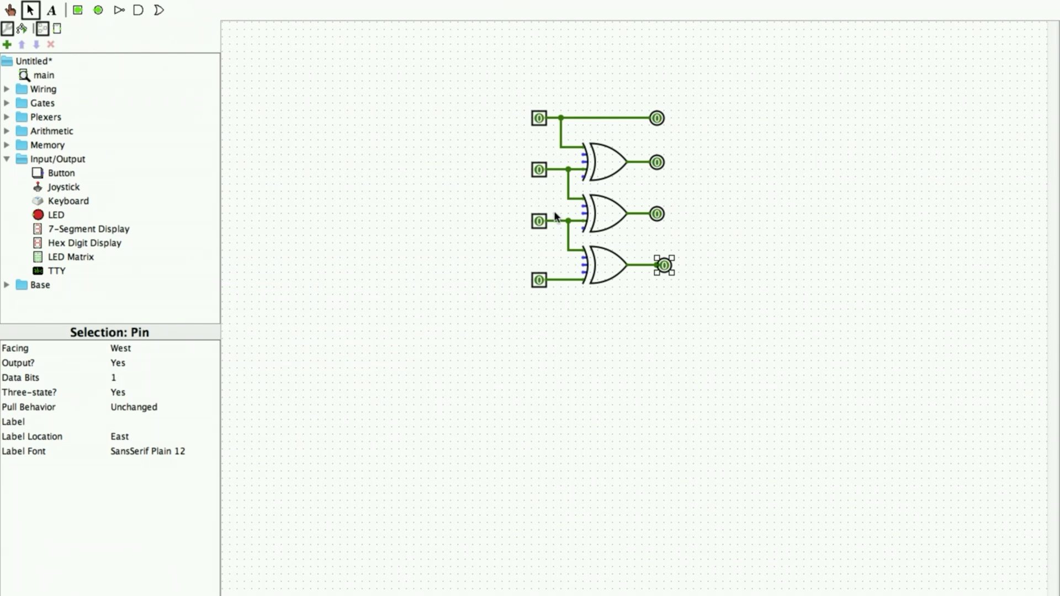
Test the converter by switching the four input pins to 1 one at a time from the bottom up, and toggle the bottom input again
{"action": "left_click", "coordinate": [11, 14]}
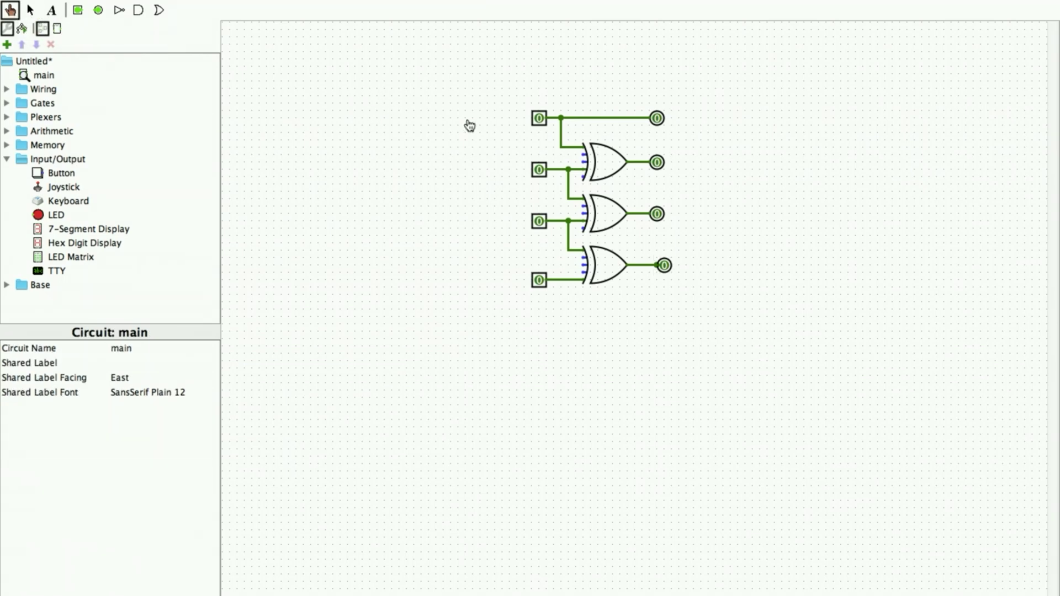
{"action": "left_click", "coordinate": [539, 281]}
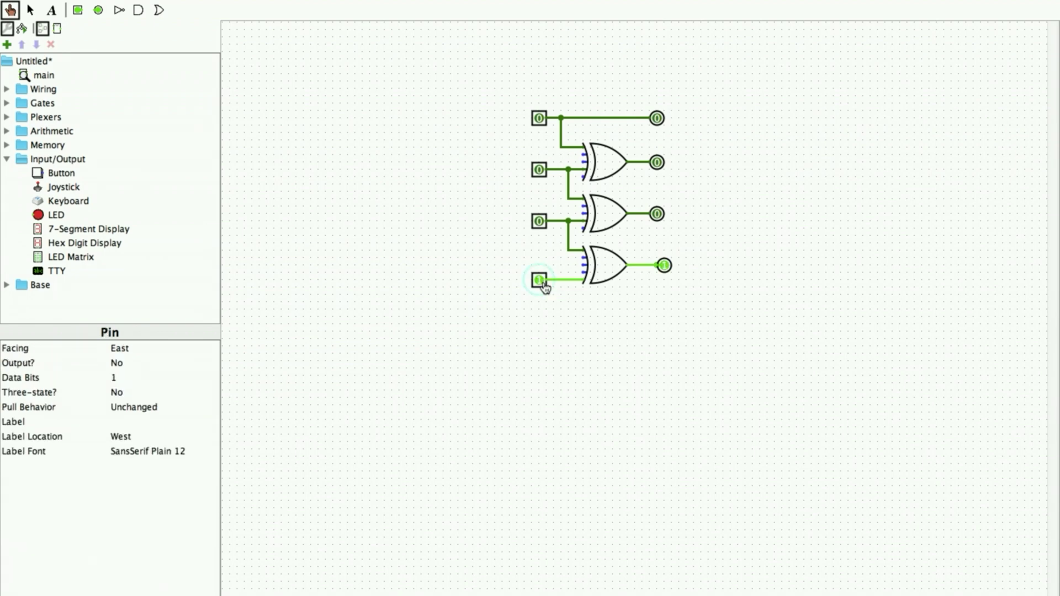
{"action": "left_click", "coordinate": [544, 225]}
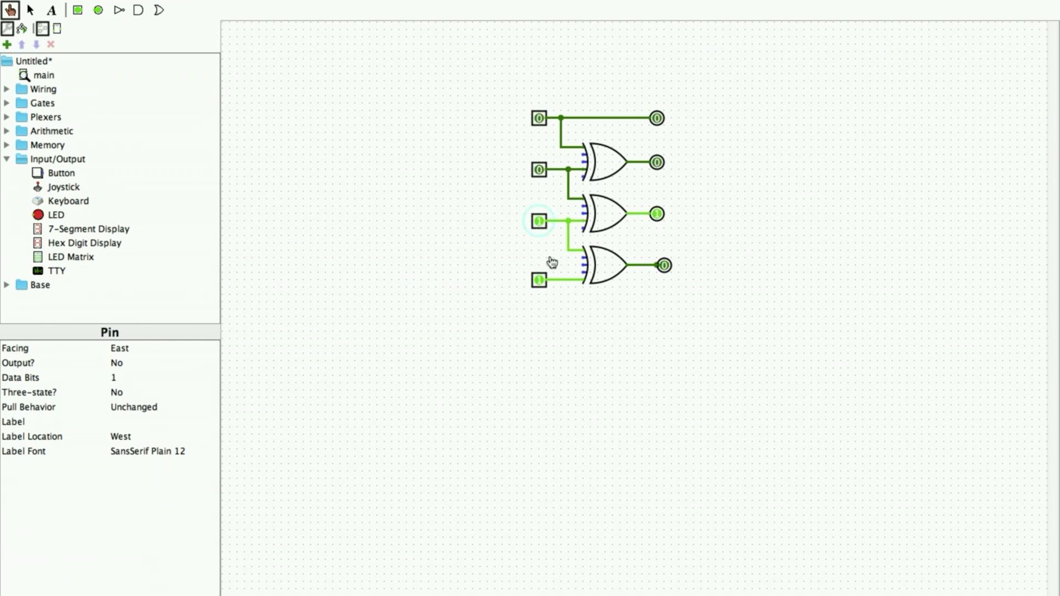
{"action": "left_click", "coordinate": [541, 178]}
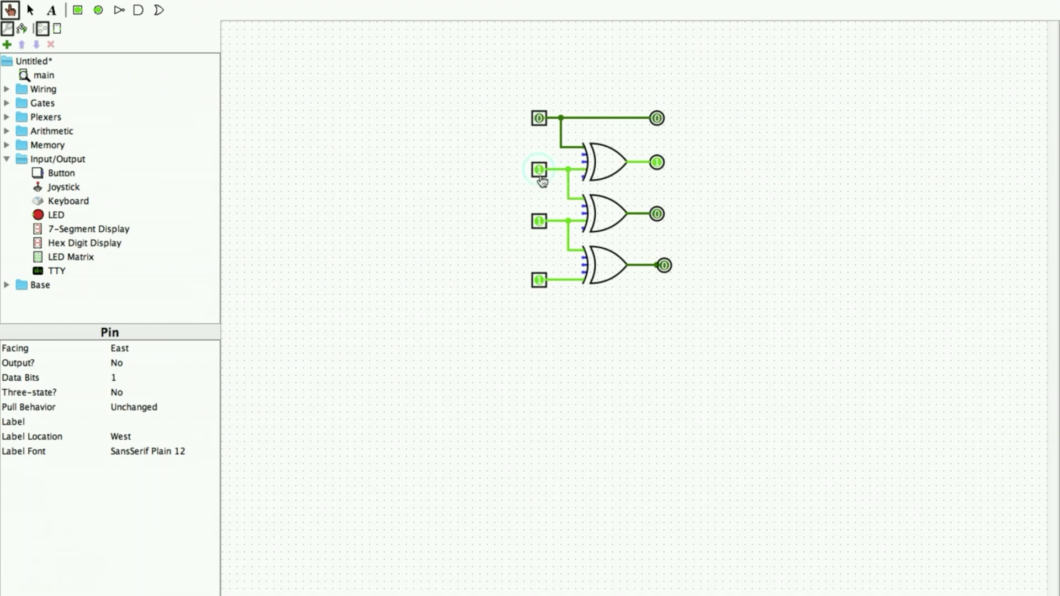
{"action": "left_click", "coordinate": [540, 119]}
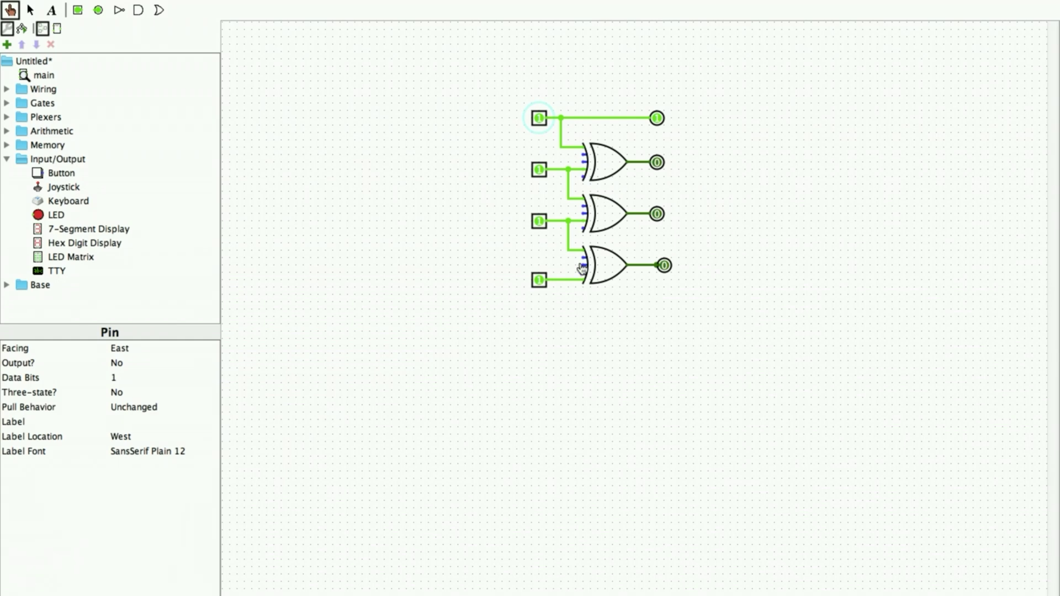
{"action": "left_click", "coordinate": [540, 282]}
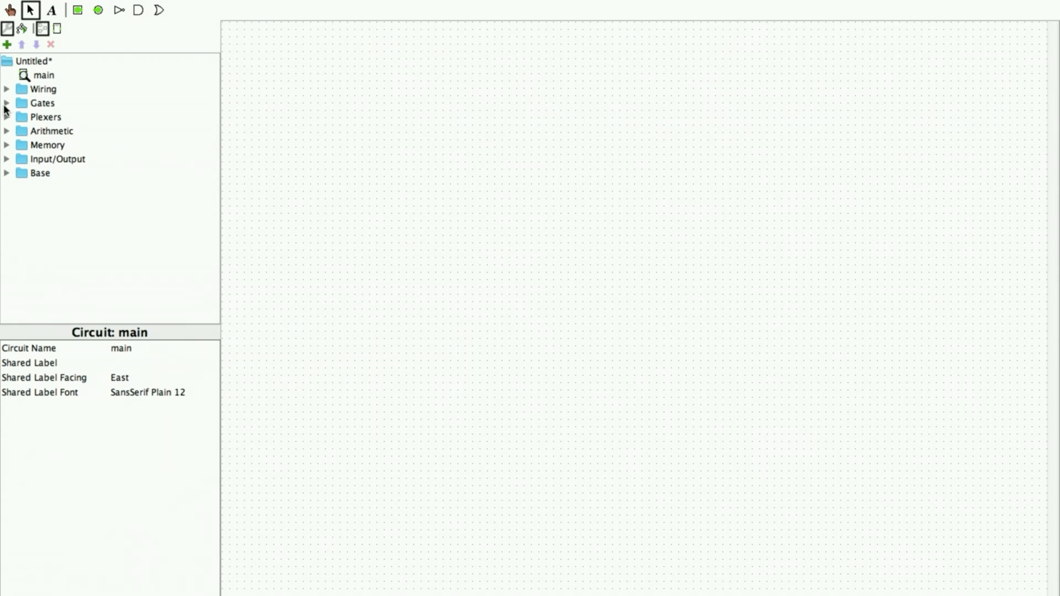
Place three widely spaced XOR gates in a vertical column on the blank canvas for the second circuit
{"action": "left_click", "coordinate": [6, 103]}
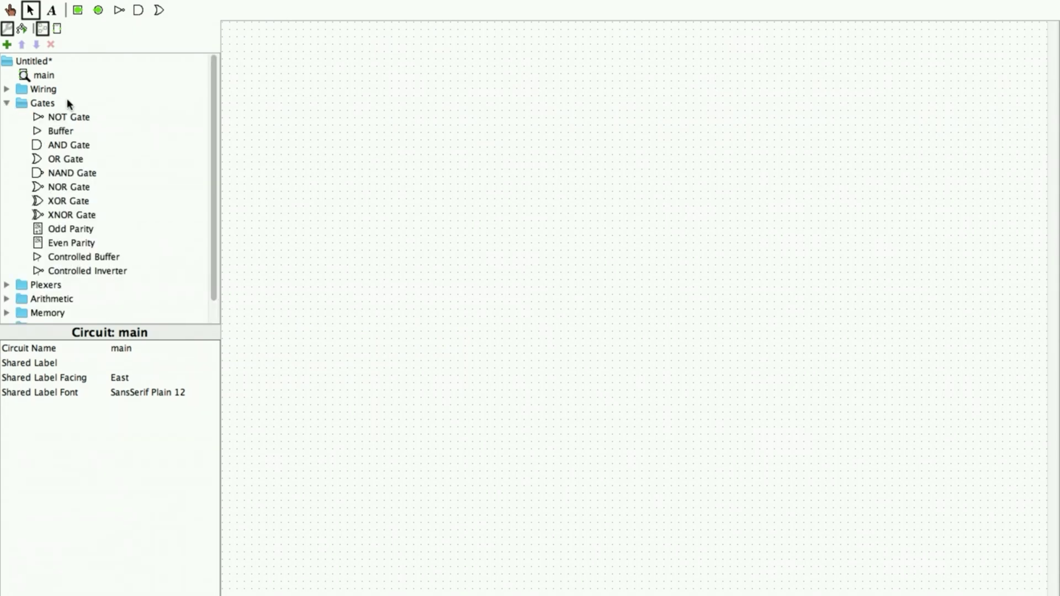
{"action": "left_click", "coordinate": [64, 197]}
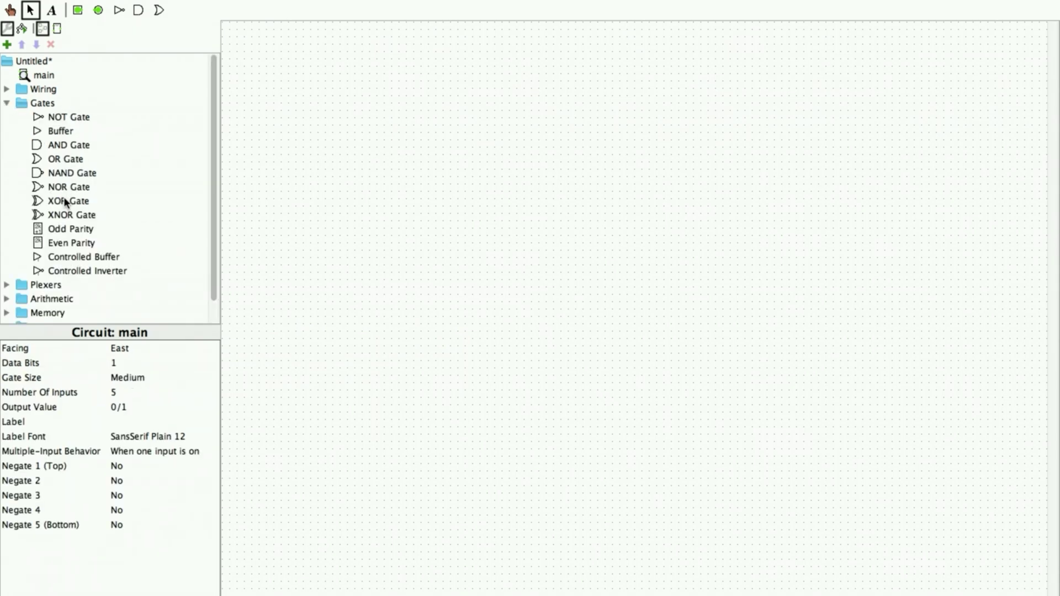
{"action": "left_click", "coordinate": [626, 131]}
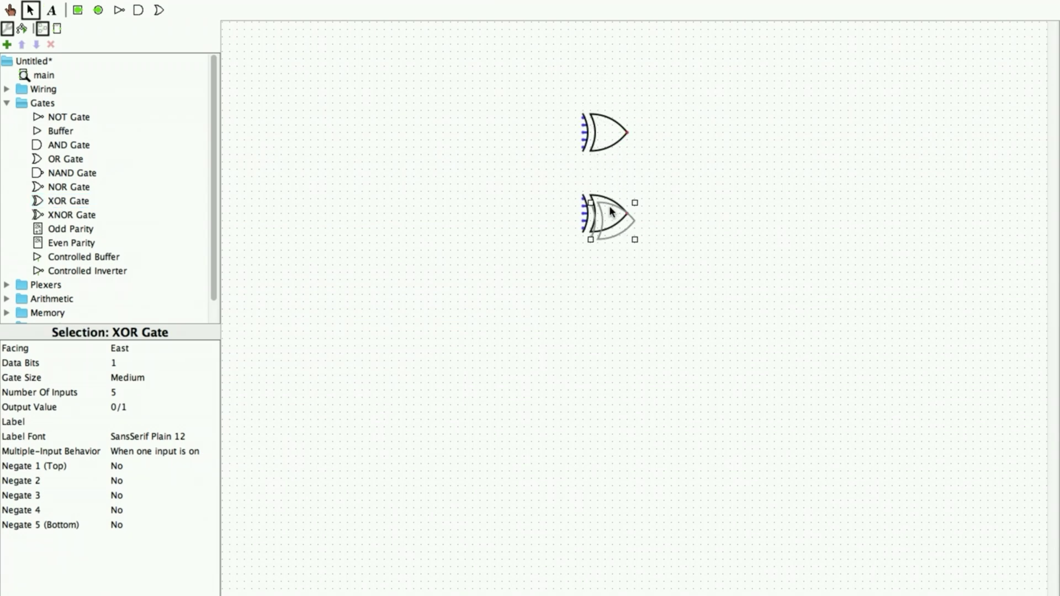
{"action": "left_click", "coordinate": [608, 298]}
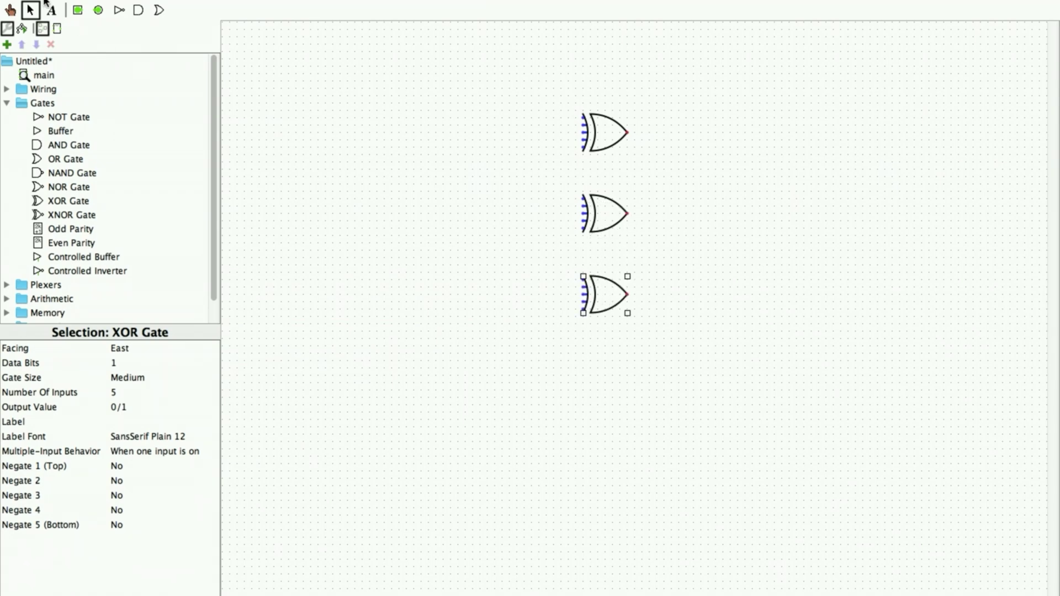
Place four input pins to the left of the widely spaced XOR gates, one beside each gate and one below the bottom gate
{"action": "left_click", "coordinate": [78, 9]}
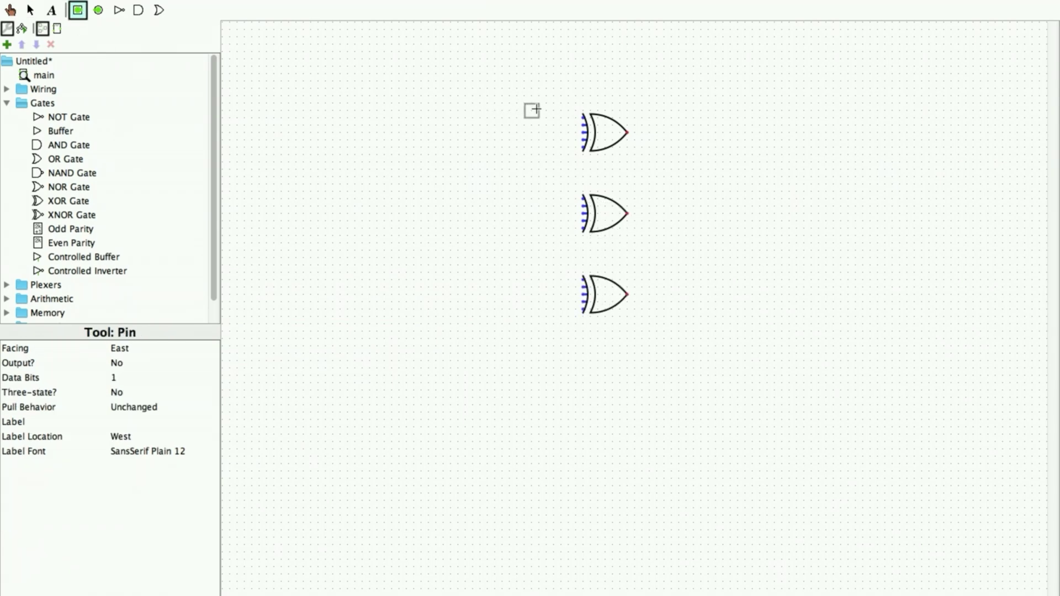
{"action": "left_click", "coordinate": [534, 111]}
{"action": "left_click", "coordinate": [77, 10]}
{"action": "left_click", "coordinate": [536, 206]}
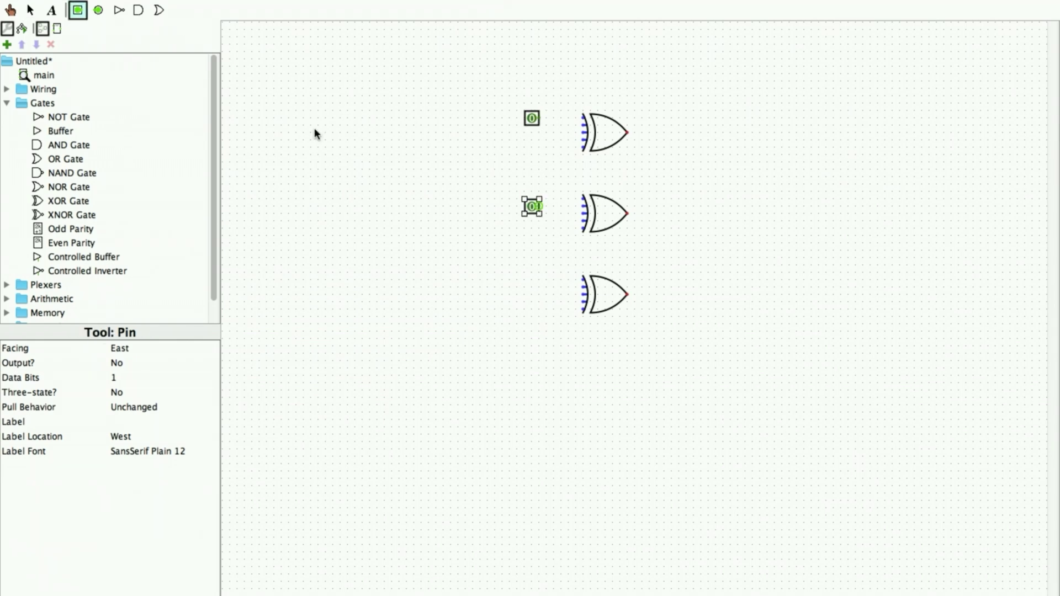
{"action": "left_click", "coordinate": [77, 9]}
{"action": "left_click", "coordinate": [535, 286]}
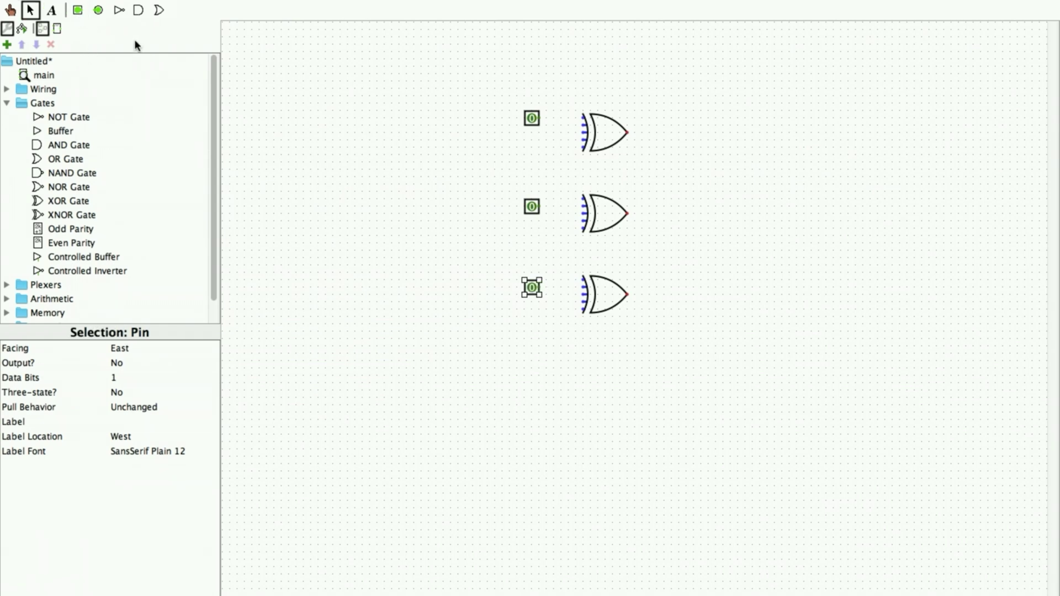
{"action": "left_click", "coordinate": [77, 10]}
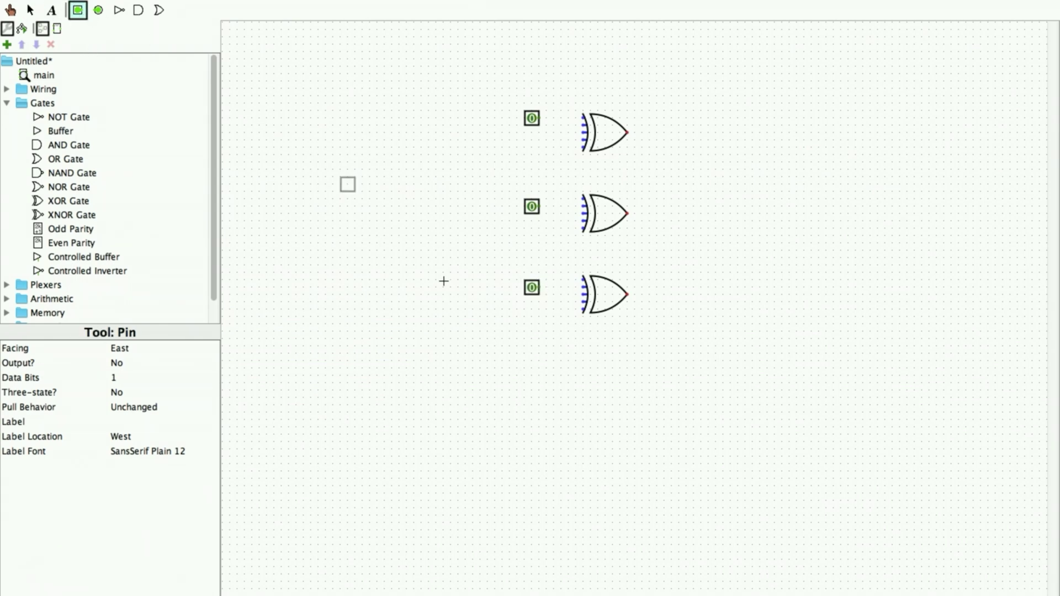
{"action": "left_click", "coordinate": [536, 362]}
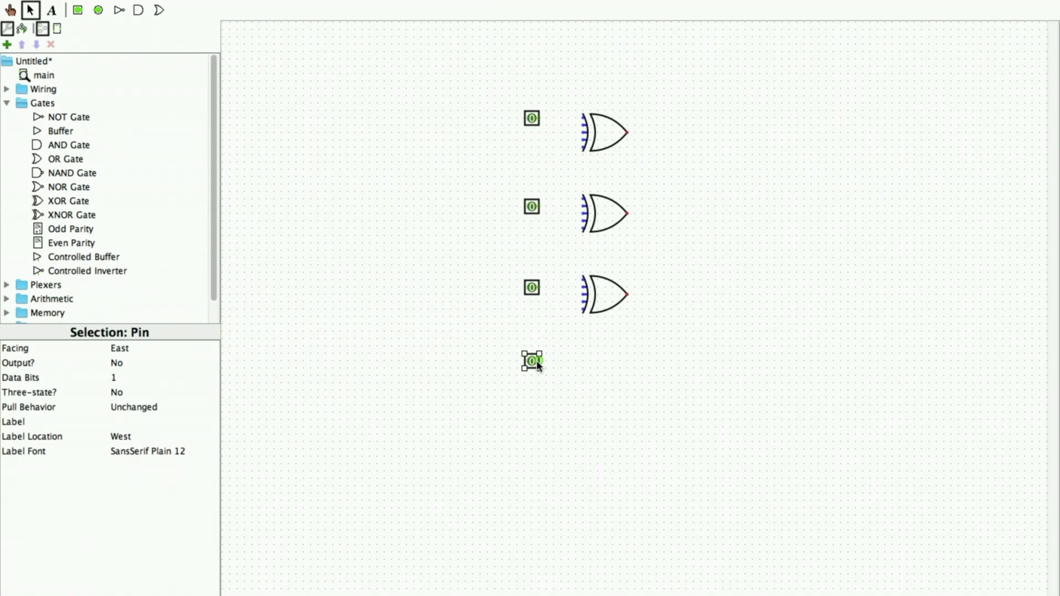
Place four output pins to the right of the XOR gates, one level with each gate output and one level with the bottom input pin
{"action": "left_click", "coordinate": [98, 10]}
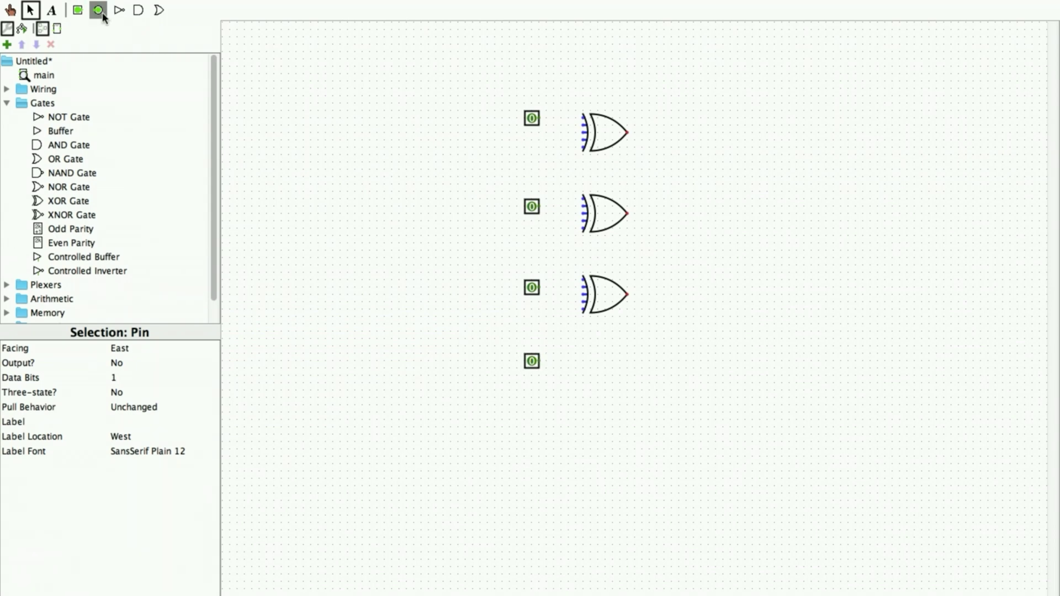
{"action": "left_click", "coordinate": [676, 133]}
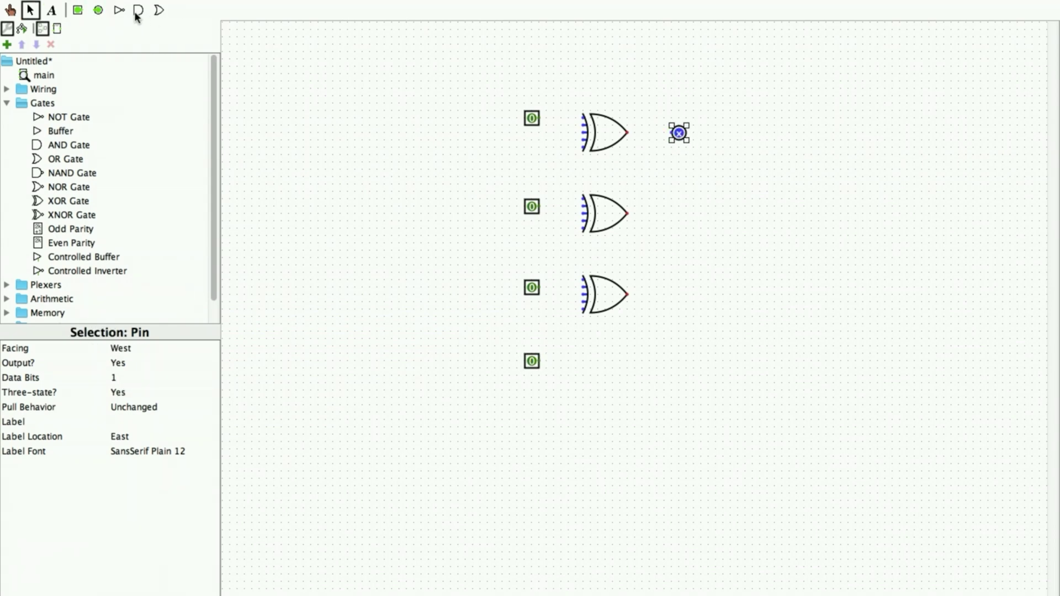
{"action": "left_click", "coordinate": [98, 10]}
{"action": "left_click", "coordinate": [679, 214]}
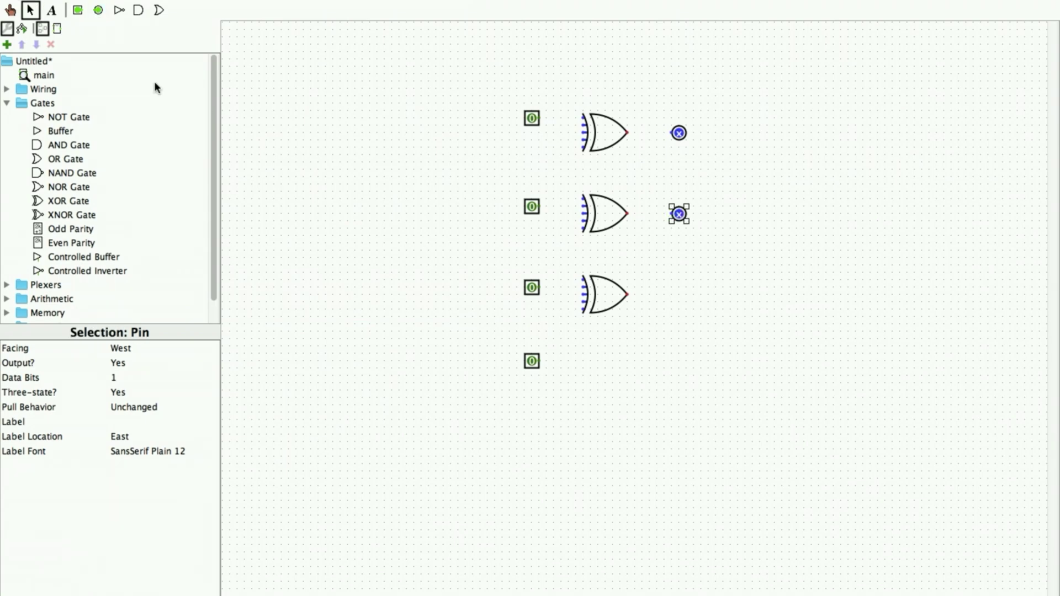
{"action": "left_click", "coordinate": [99, 10]}
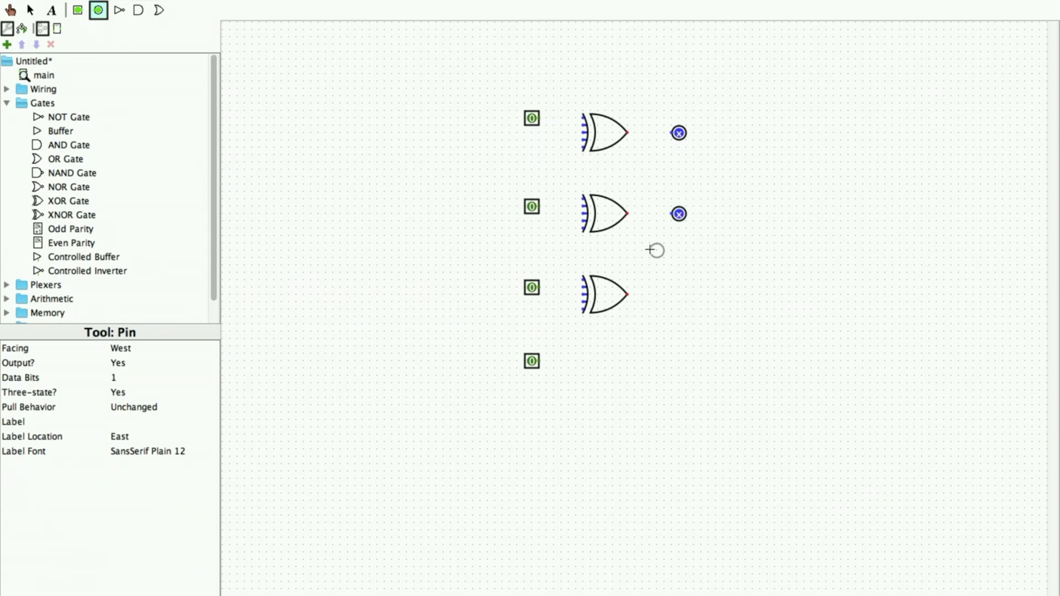
{"action": "left_click", "coordinate": [671, 295]}
{"action": "left_click", "coordinate": [98, 9]}
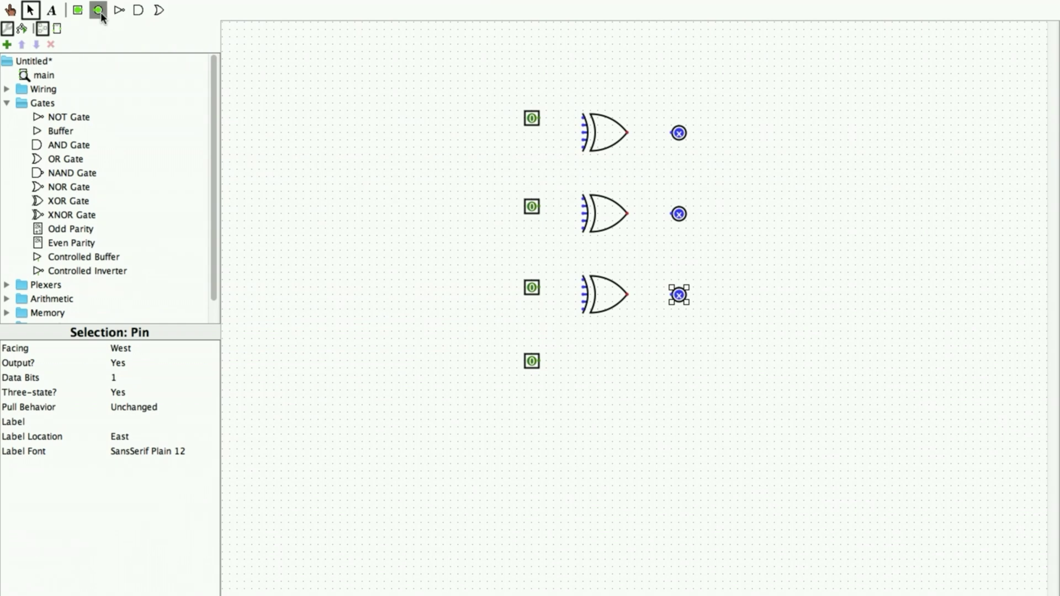
{"action": "left_click", "coordinate": [686, 361]}
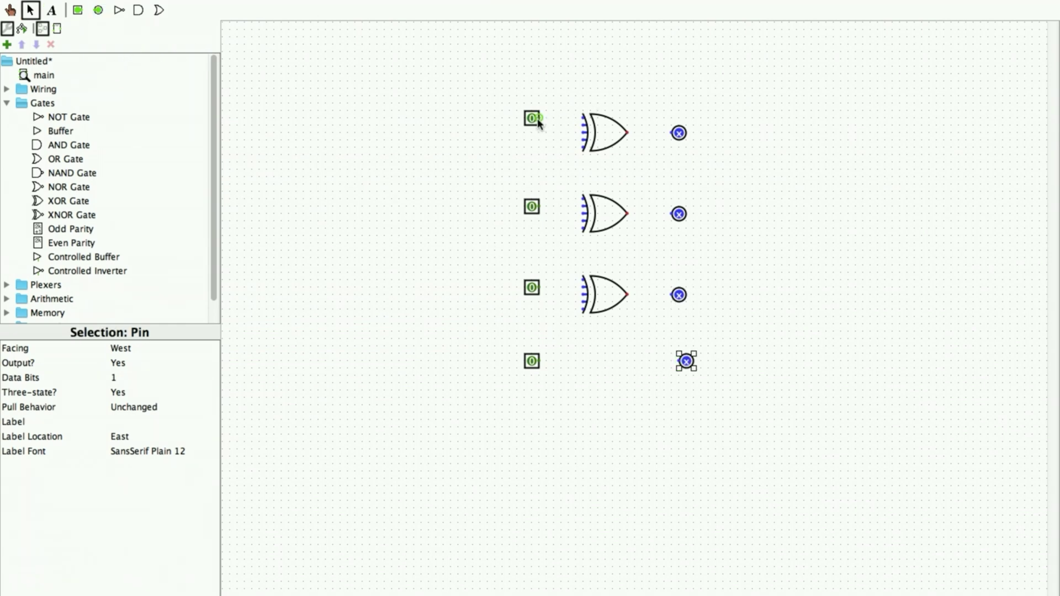
Wire the upper three input pins to their XOR gates, each gate to its output pin, and the bottom input straight to the bottom output
{"action": "left_click_drag", "start_coordinate": [540, 118], "coordinate": [679, 133]}
{"action": "left_click_drag", "start_coordinate": [679, 215], "coordinate": [679, 214]}
{"action": "left_click_drag", "start_coordinate": [628, 295], "coordinate": [679, 296]}
{"action": "left_click_drag", "start_coordinate": [536, 360], "coordinate": [686, 361]}
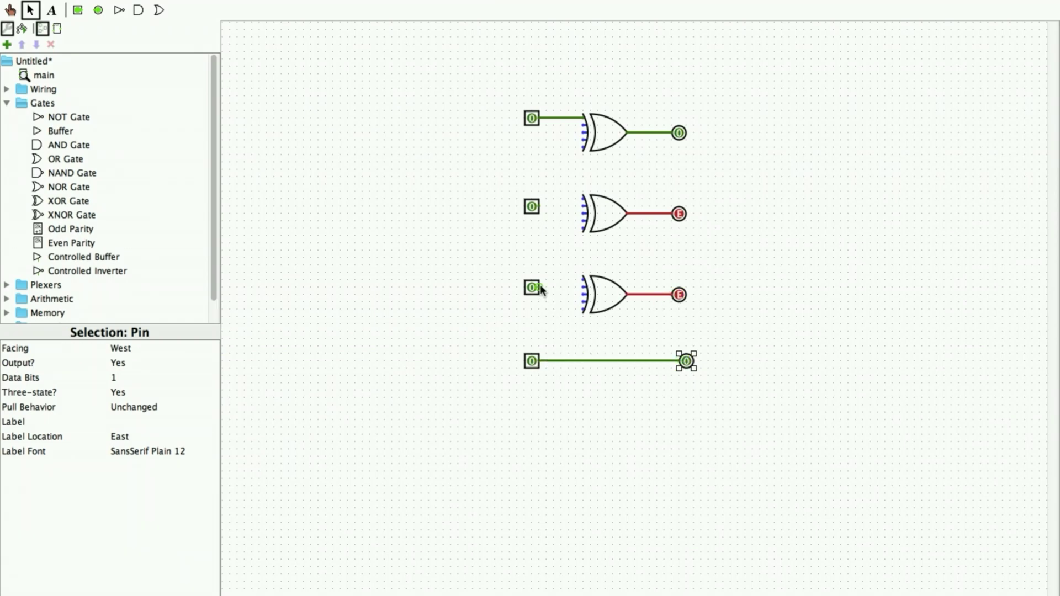
{"action": "left_click_drag", "start_coordinate": [544, 206], "coordinate": [584, 206]}
{"action": "left_click_drag", "start_coordinate": [538, 287], "coordinate": [585, 288]}
Wire a lower input of each XOR gate to the output line directly below it, the bottom gate to the straight bottom wire
{"action": "left_click_drag", "start_coordinate": [585, 140], "coordinate": [561, 175]}
{"action": "left_click_drag", "start_coordinate": [561, 176], "coordinate": [642, 214]}
{"action": "left_click_drag", "start_coordinate": [582, 228], "coordinate": [564, 261]}
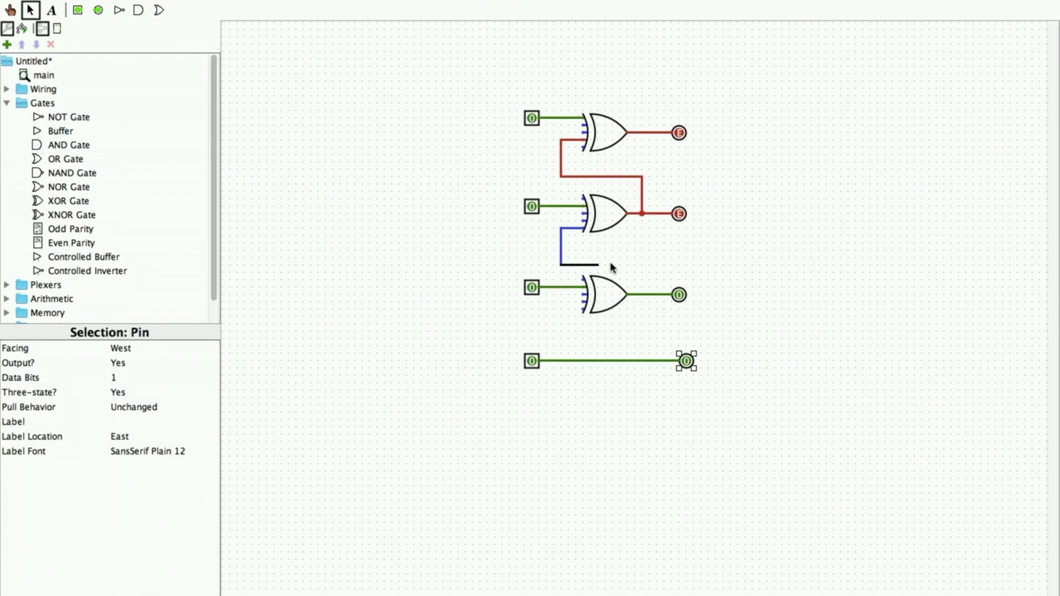
{"action": "left_click_drag", "start_coordinate": [648, 288], "coordinate": [651, 294]}
{"action": "left_click_drag", "start_coordinate": [585, 309], "coordinate": [560, 310]}
{"action": "left_click_drag", "start_coordinate": [644, 332], "coordinate": [648, 359]}
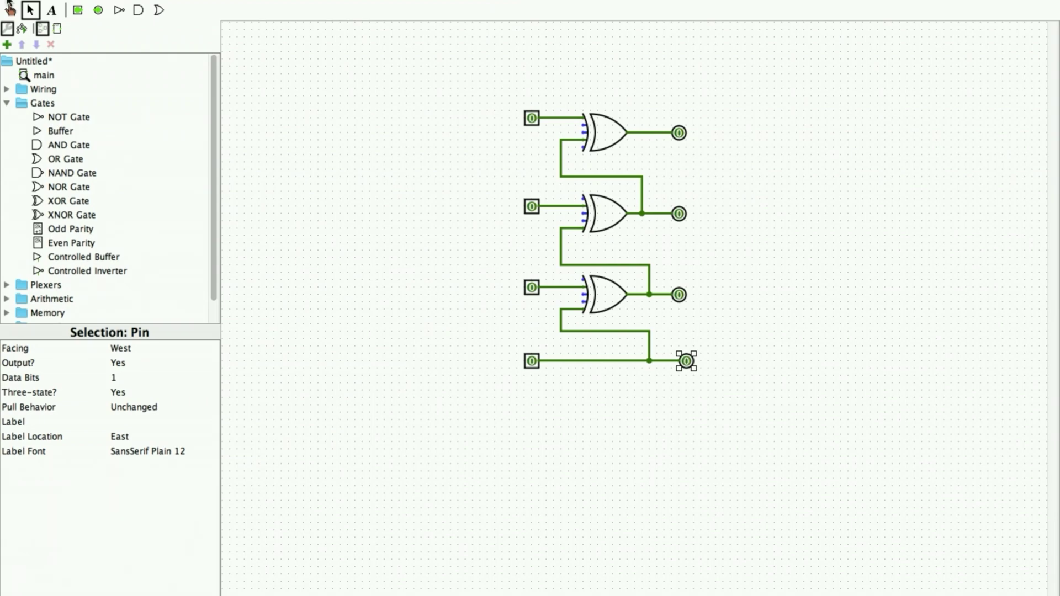
Test the second converter by switching the four input pins to 1 one at a time from the bottom up
{"action": "left_click", "coordinate": [12, 11]}
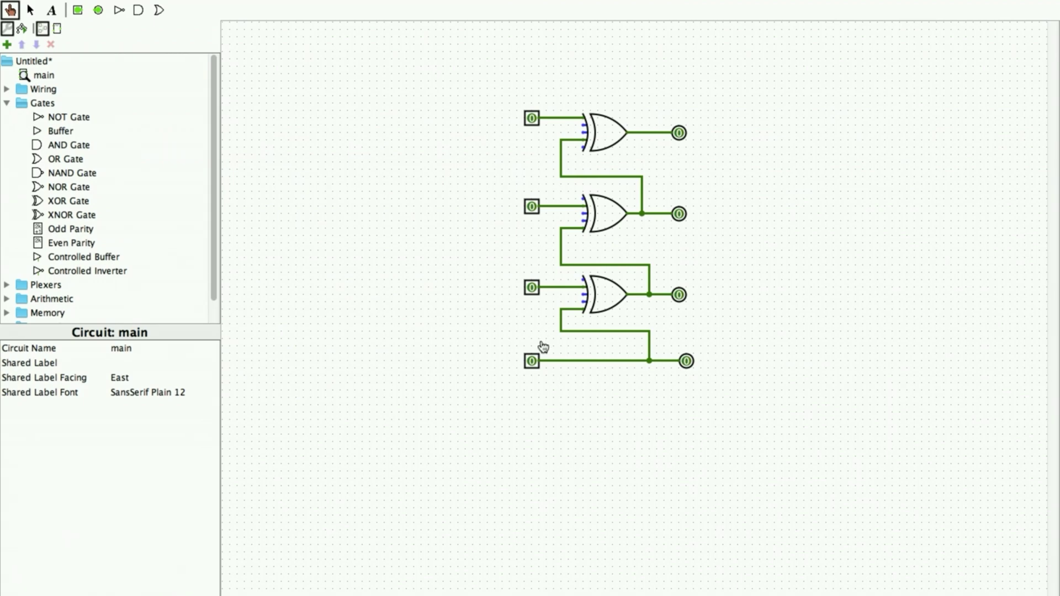
{"action": "left_click", "coordinate": [532, 362]}
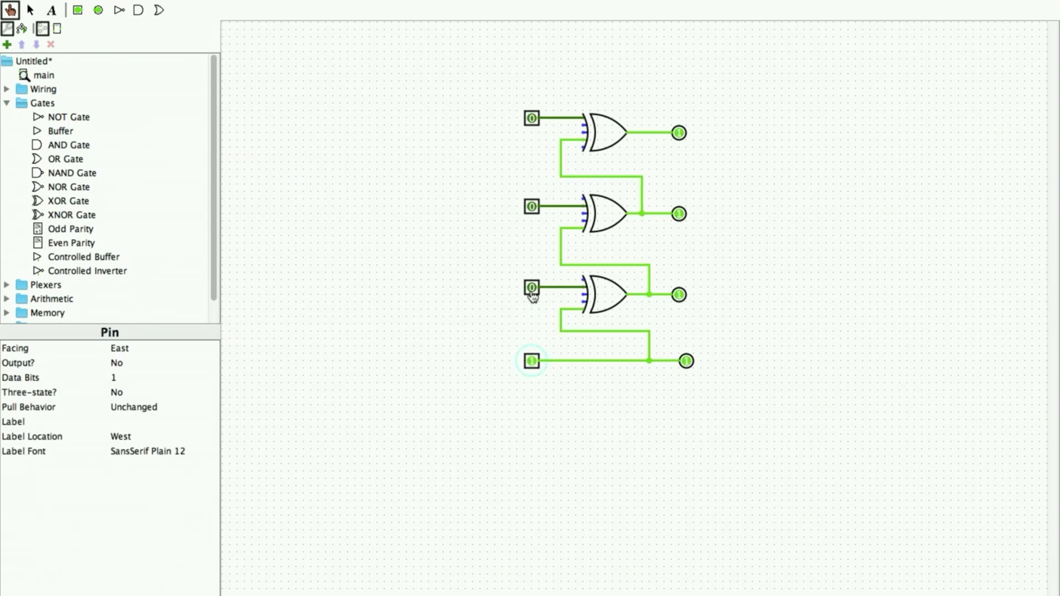
{"action": "left_click", "coordinate": [533, 293]}
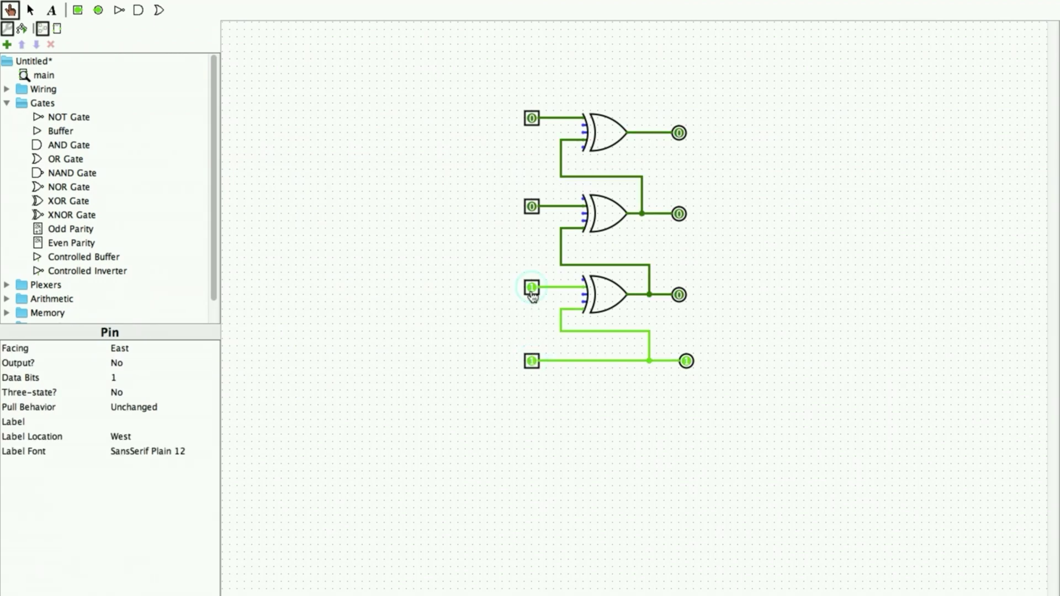
{"action": "left_click", "coordinate": [532, 208]}
{"action": "left_click", "coordinate": [532, 118]}
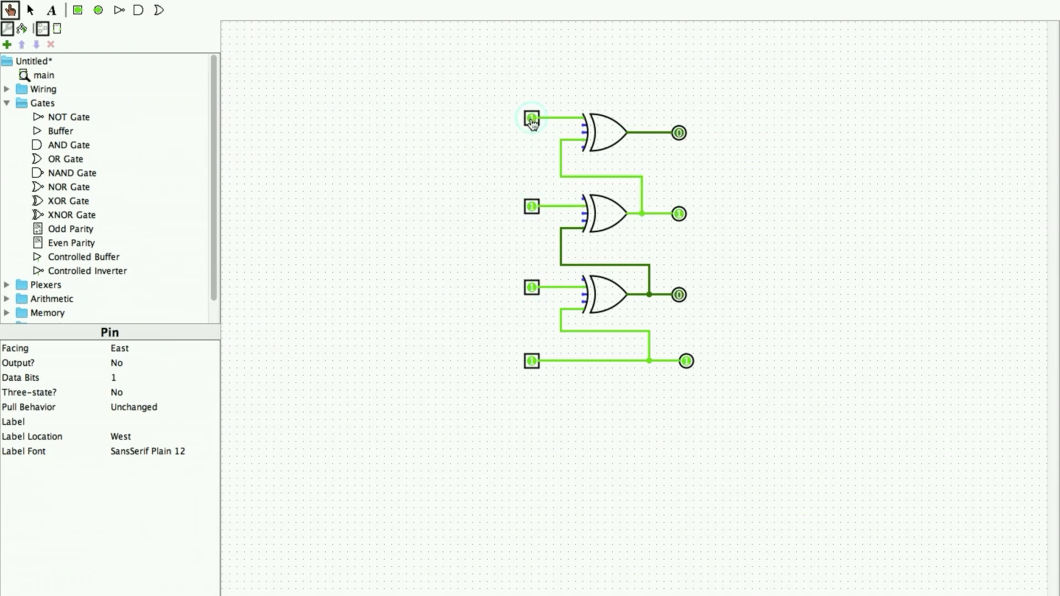
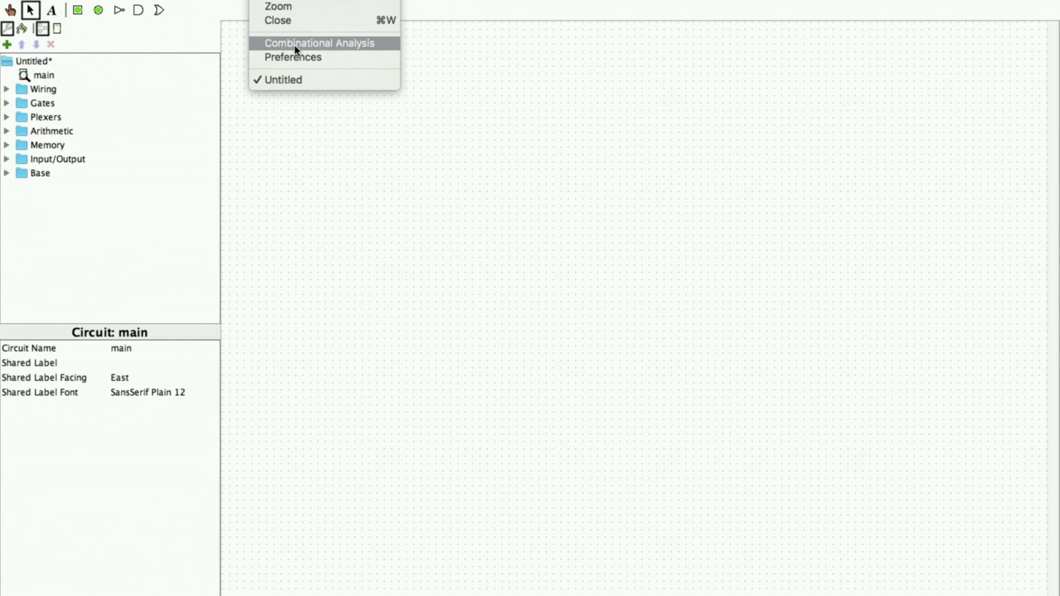
Open Combinational Analysis for the blank circuit and add the input variables A, B, C and D
{"action": "left_click", "coordinate": [295, 44]}
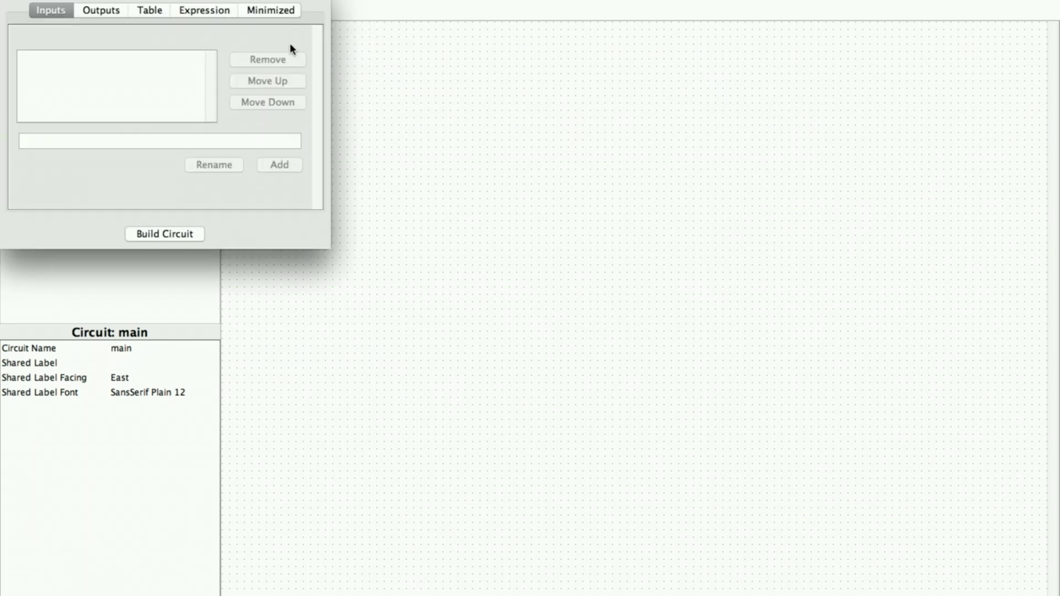
{"action": "left_click", "coordinate": [105, 142]}
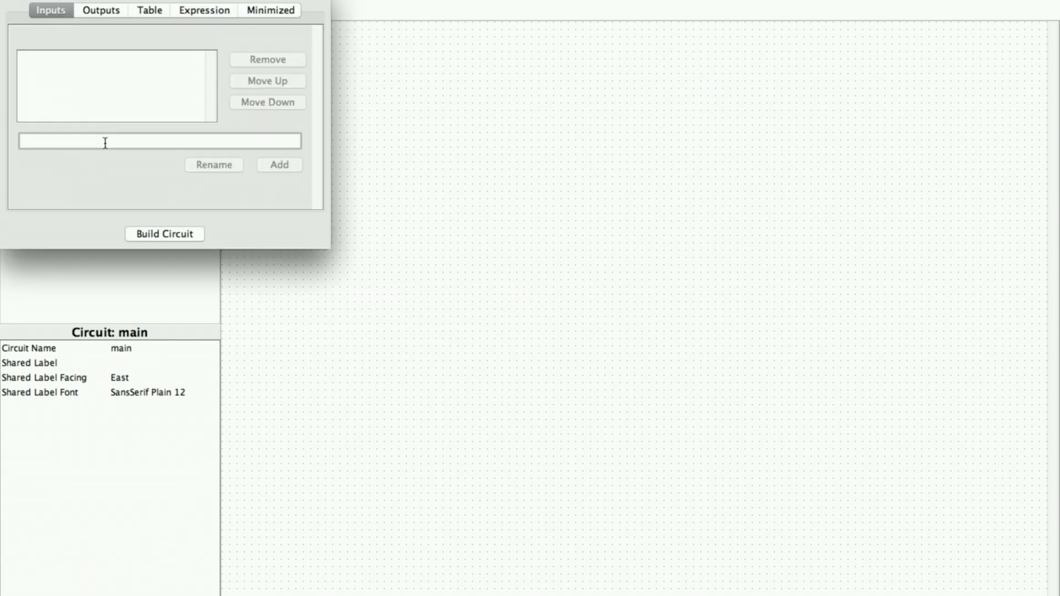
{"action": "type", "text": "A"}
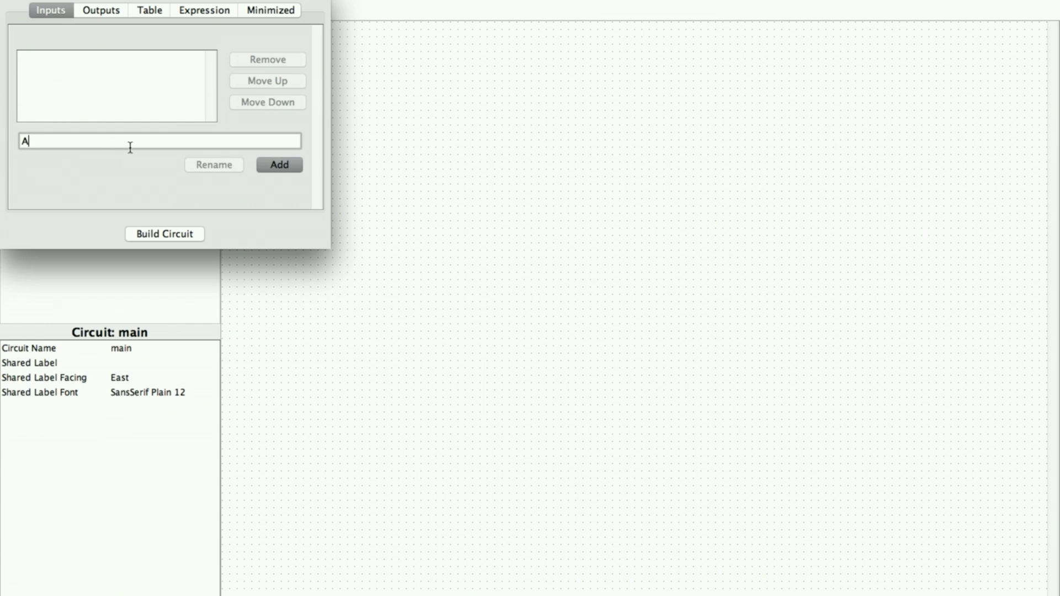
{"action": "left_click", "coordinate": [270, 162]}
{"action": "type", "text": "B"}
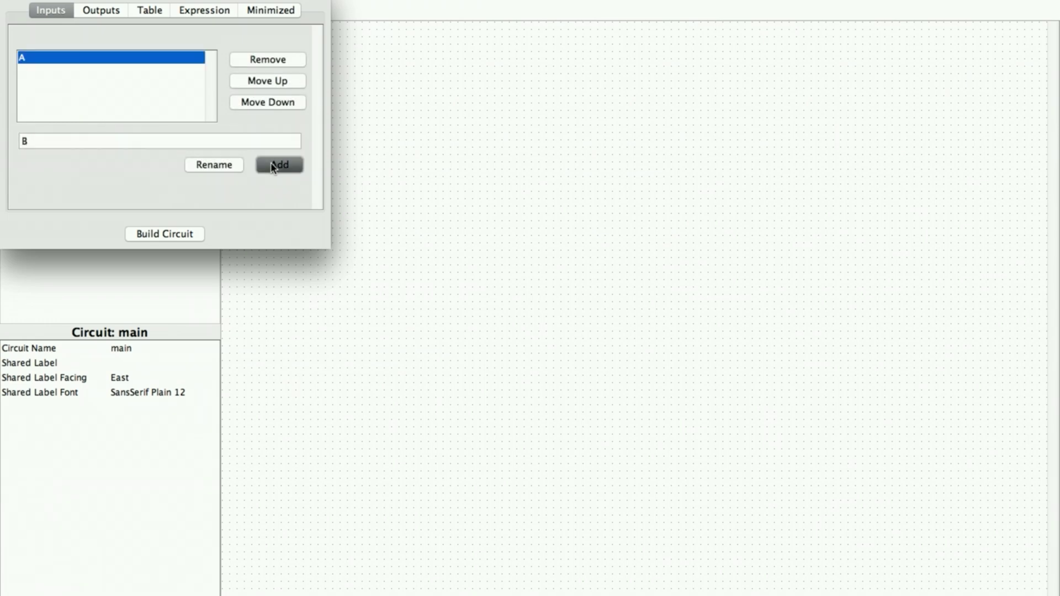
{"action": "left_click", "coordinate": [272, 166]}
{"action": "type", "text": "C"}
{"action": "left_click", "coordinate": [273, 166]}
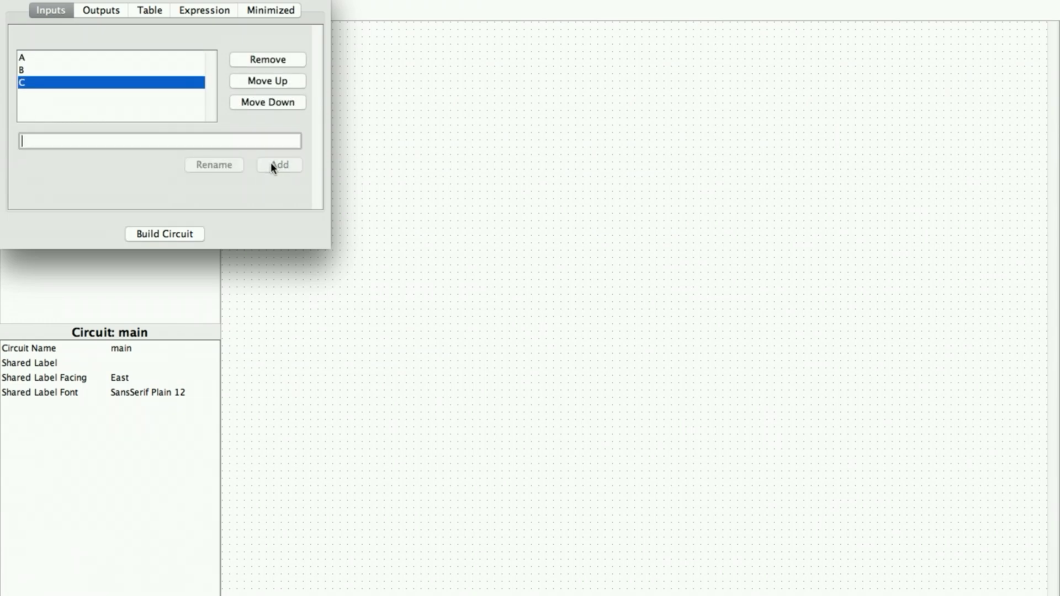
{"action": "type", "text": "D"}
{"action": "left_click", "coordinate": [271, 162]}
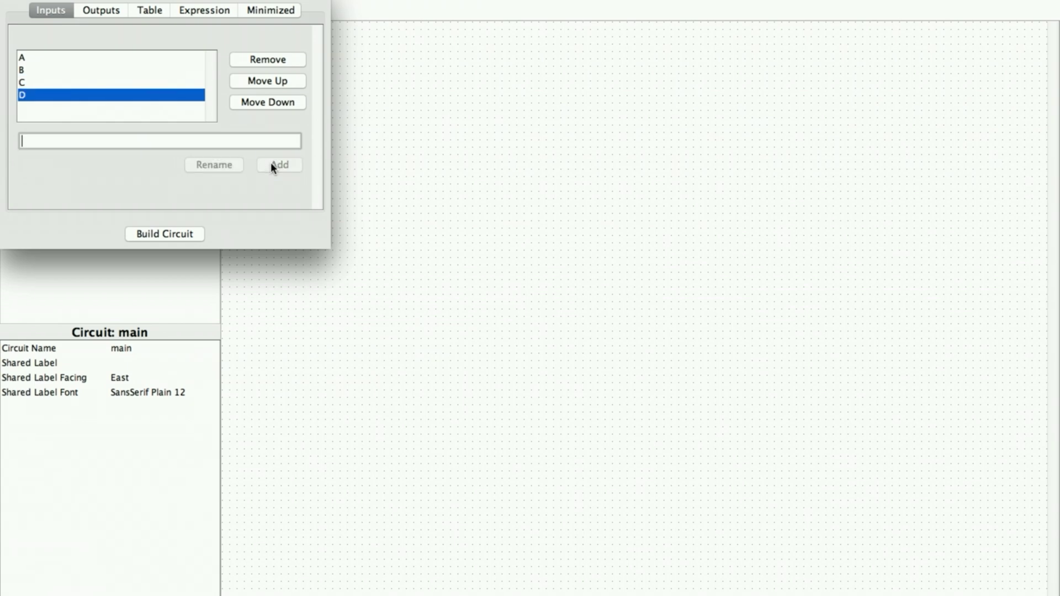
Add the output variables a, b, c, d, e, f and g to the combinational analysis and check the list
{"action": "left_click", "coordinate": [104, 12]}
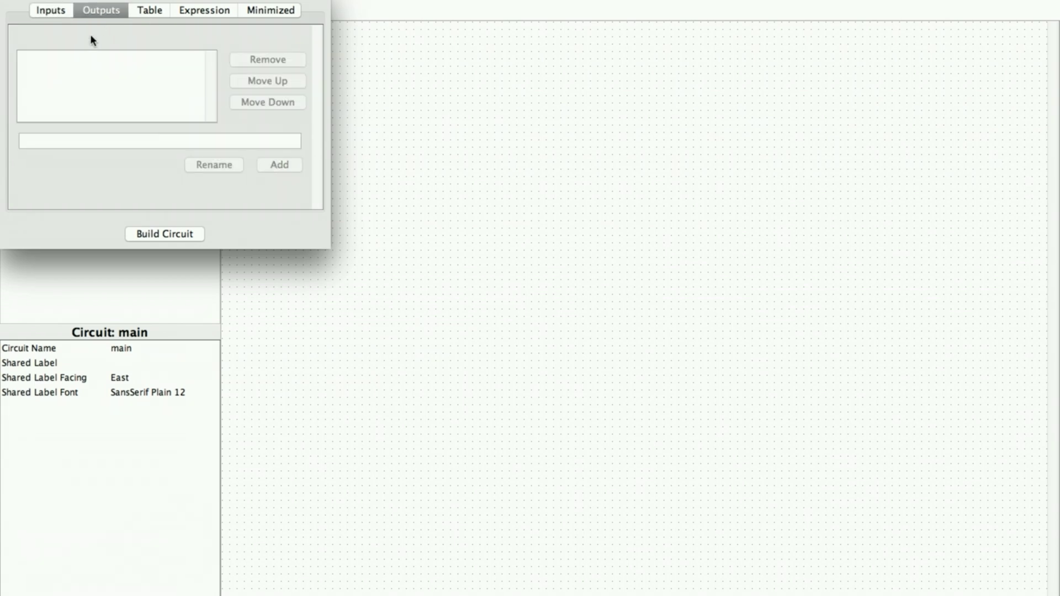
{"action": "left_click", "coordinate": [72, 137]}
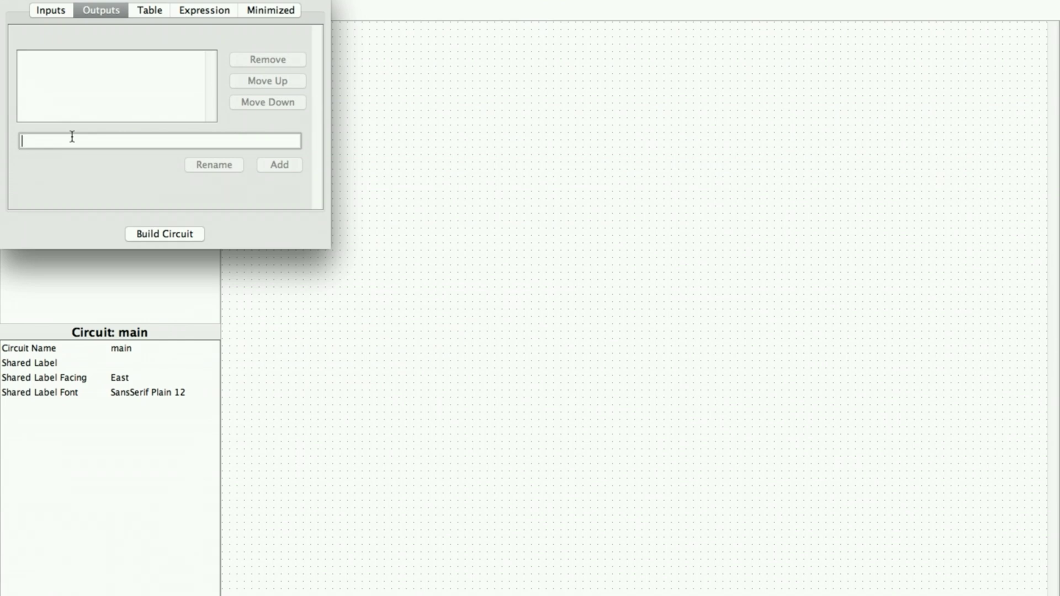
{"action": "type", "text": "a"}
{"action": "left_click", "coordinate": [281, 163]}
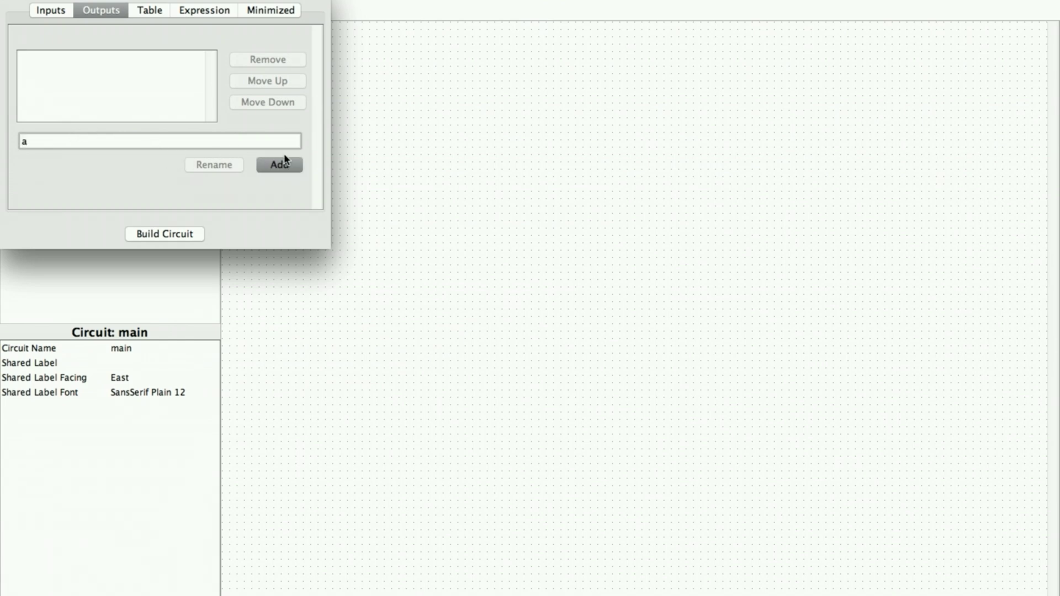
{"action": "type", "text": "b"}
{"action": "left_click", "coordinate": [291, 166]}
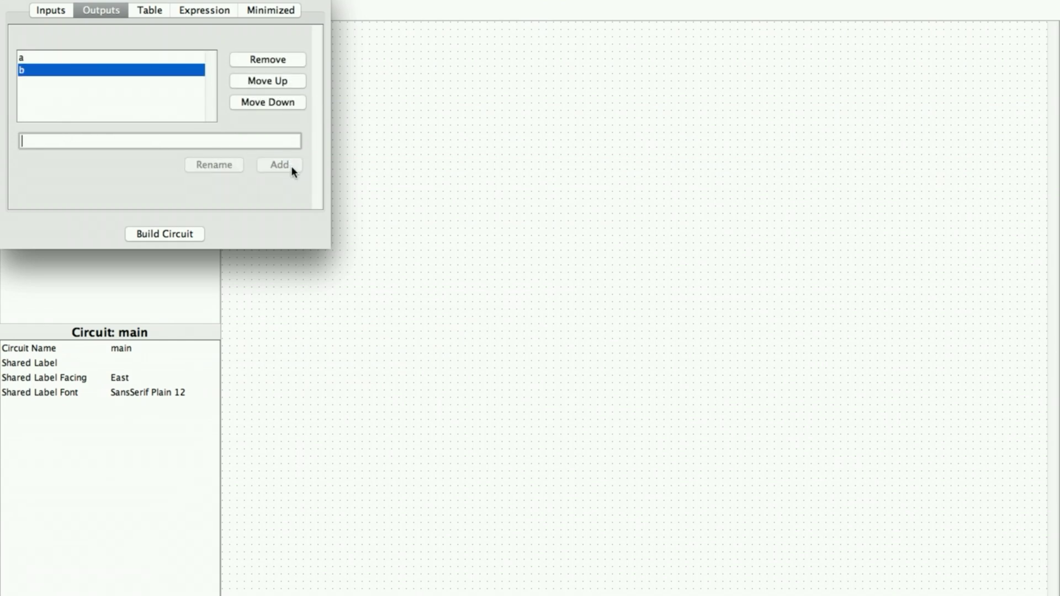
{"action": "type", "text": "c"}
{"action": "left_click", "coordinate": [291, 166]}
{"action": "type", "text": "d"}
{"action": "left_click", "coordinate": [291, 165]}
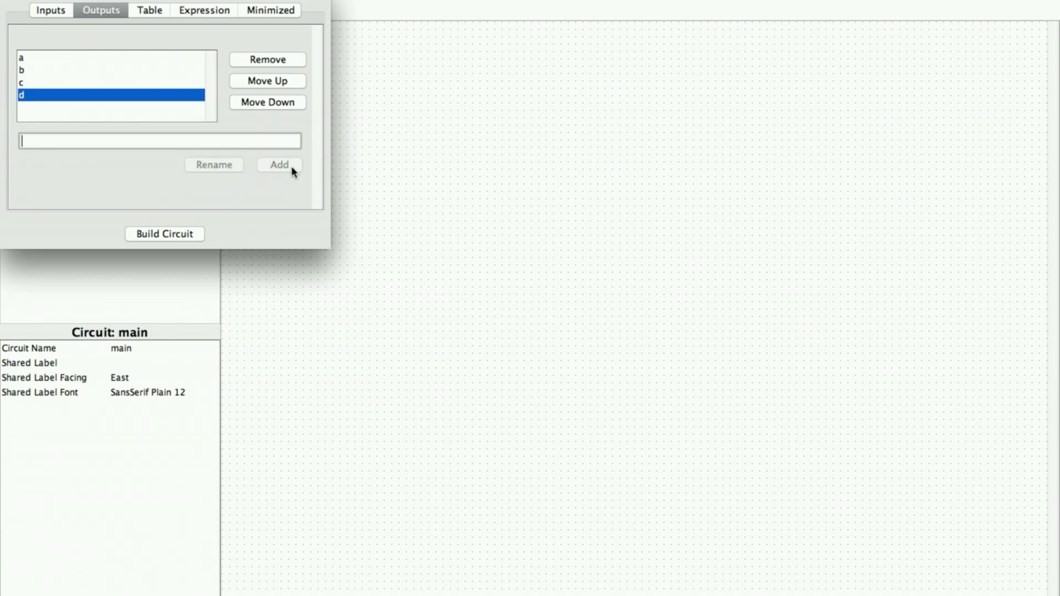
{"action": "type", "text": "e"}
{"action": "left_click", "coordinate": [291, 165]}
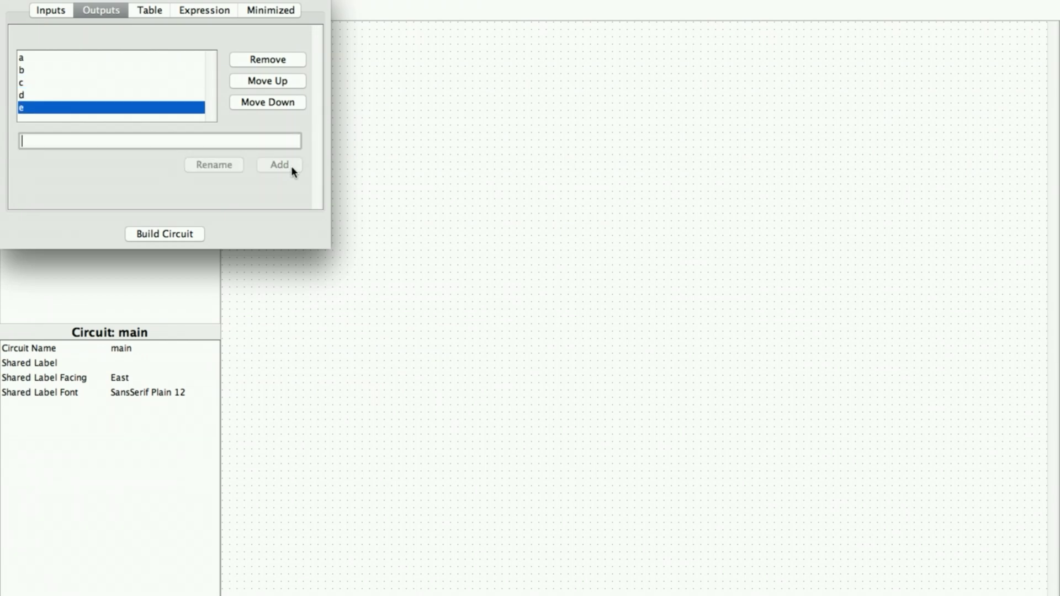
{"action": "type", "text": "f"}
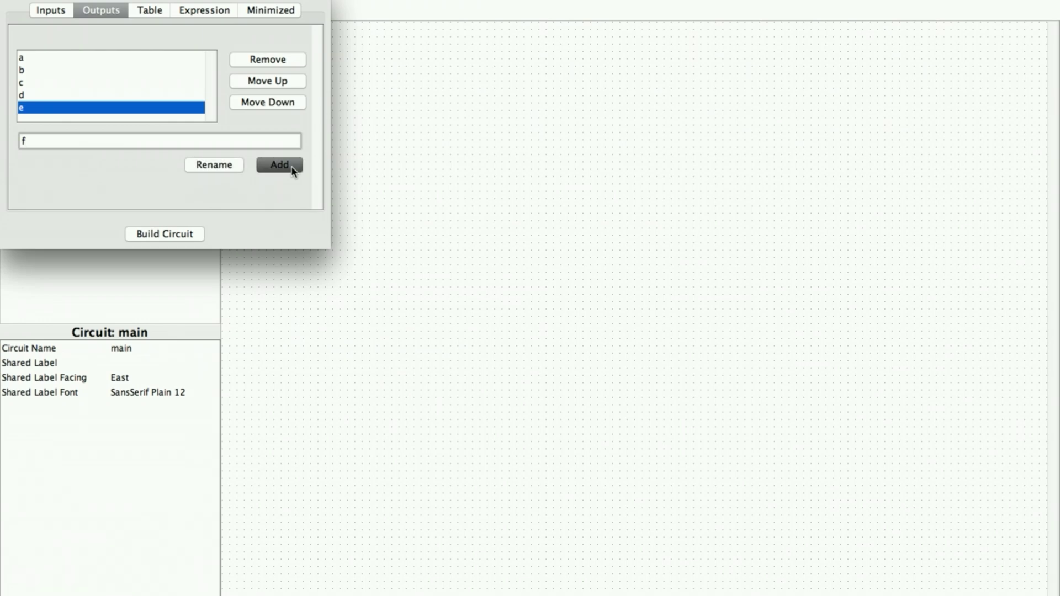
{"action": "left_click", "coordinate": [290, 166]}
{"action": "type", "text": "g"}
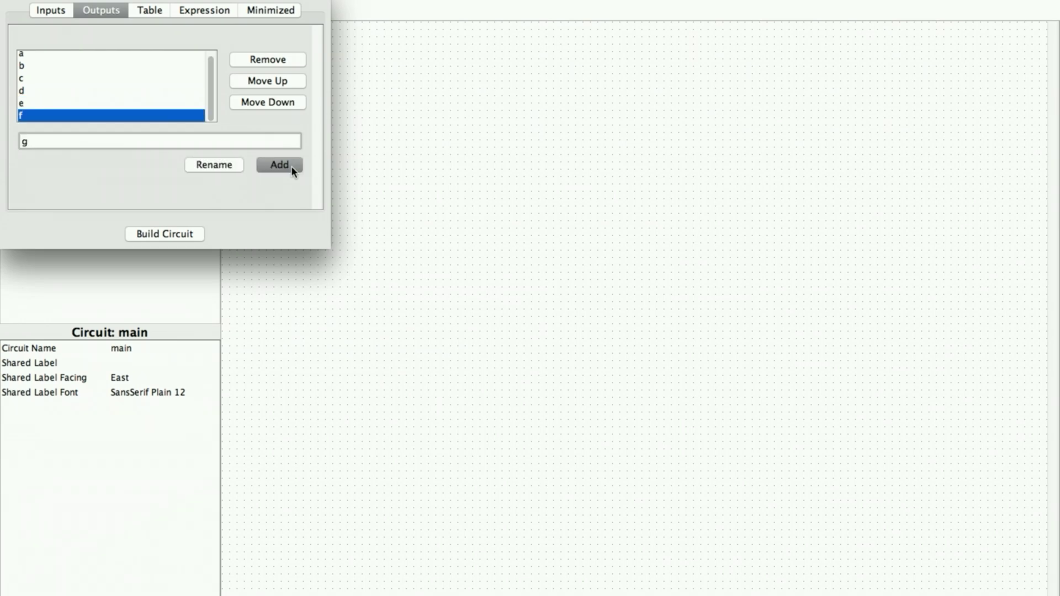
{"action": "left_click", "coordinate": [291, 166]}
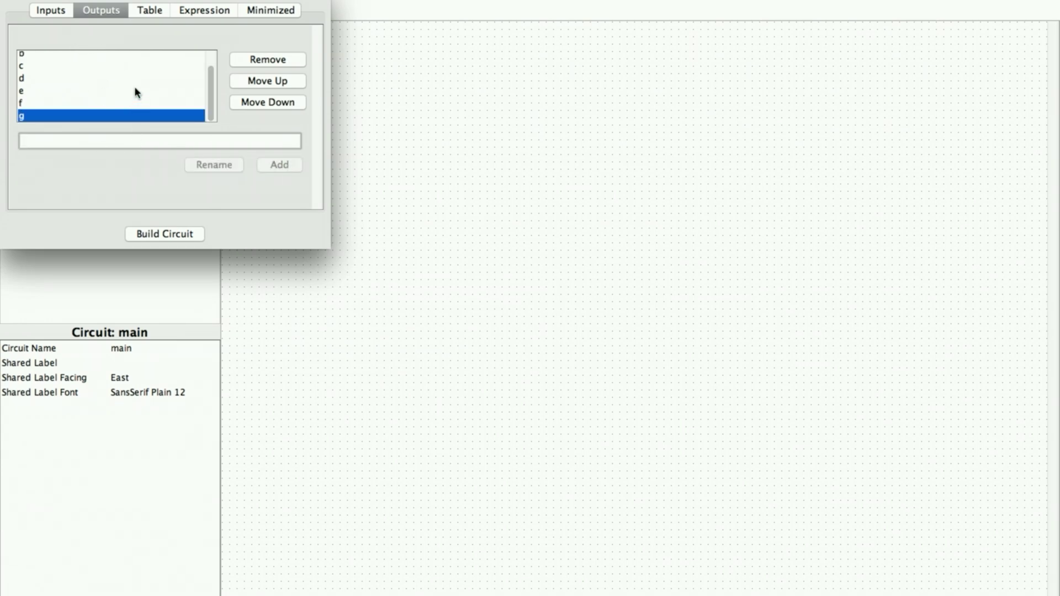
{"action": "scroll", "coordinate": [135, 86], "scroll_direction": "up", "scroll_amount": 2}
{"action": "scroll", "coordinate": [134, 86], "scroll_direction": "down", "scroll_amount": 2}
{"action": "scroll", "coordinate": [75, 70], "scroll_direction": "up", "scroll_amount": 2}
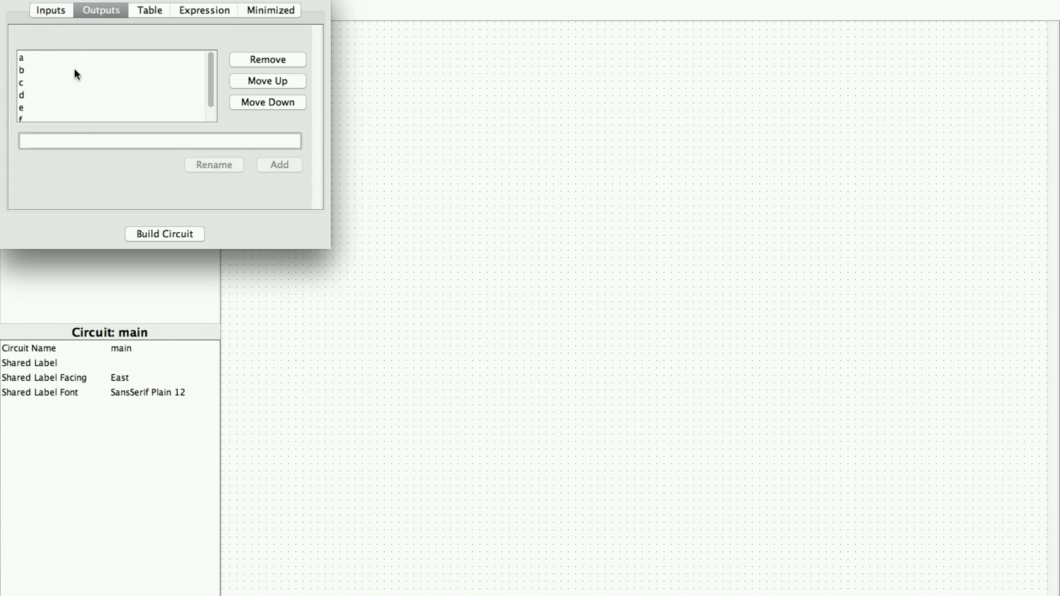
In the truth table row for ABCD 0000, set outputs a through f to 1 and g to 0
{"action": "left_click", "coordinate": [154, 12]}
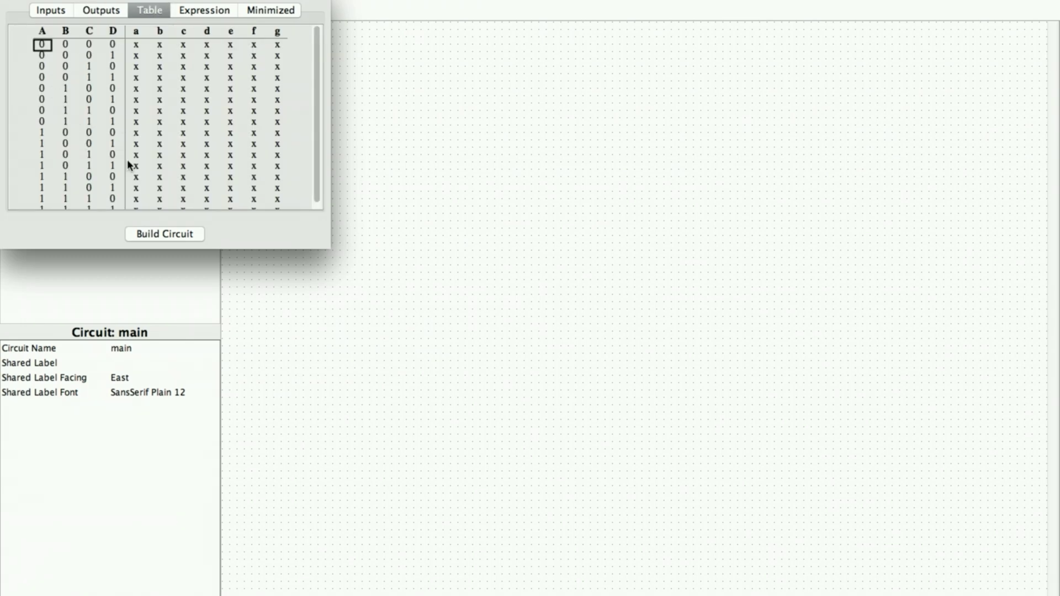
{"action": "scroll", "coordinate": [84, 79], "scroll_direction": "down", "scroll_amount": 1}
{"action": "scroll", "coordinate": [84, 79], "scroll_direction": "up", "scroll_amount": 1}
{"action": "left_click", "coordinate": [137, 45]}
{"action": "left_click", "coordinate": [137, 45]}
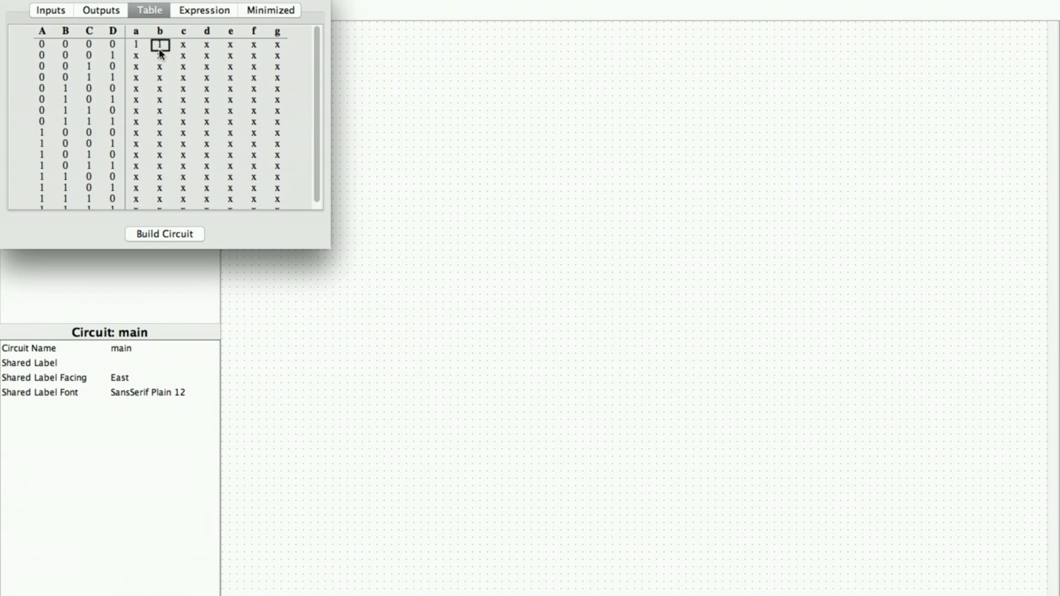
{"action": "left_click", "coordinate": [184, 47]}
{"action": "left_click", "coordinate": [184, 47]}
{"action": "left_click", "coordinate": [210, 47]}
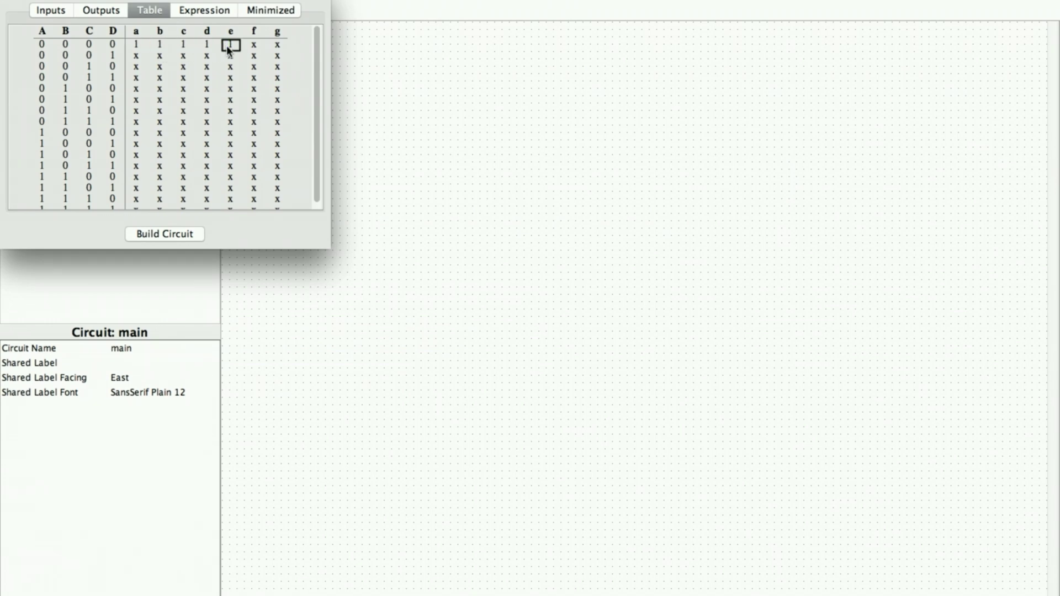
{"action": "left_click", "coordinate": [254, 46]}
{"action": "left_click", "coordinate": [254, 46]}
{"action": "left_click", "coordinate": [275, 45]}
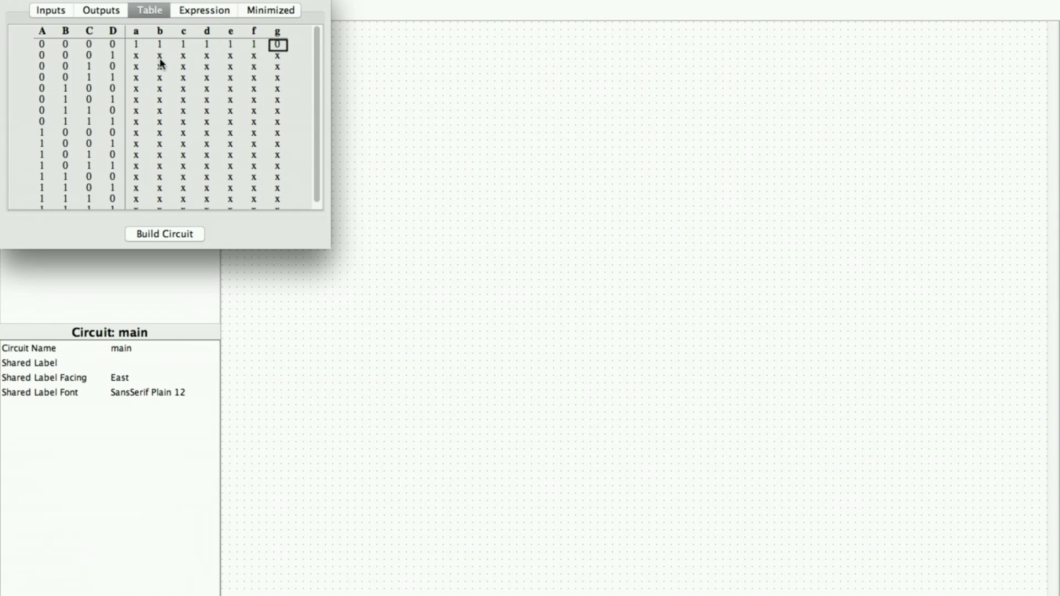
In the truth table, fill output a for ABCD 0001 through 1001 with 0, 1, 1, 0, 1, 1, 1, 1, 1
{"action": "left_click", "coordinate": [136, 55]}
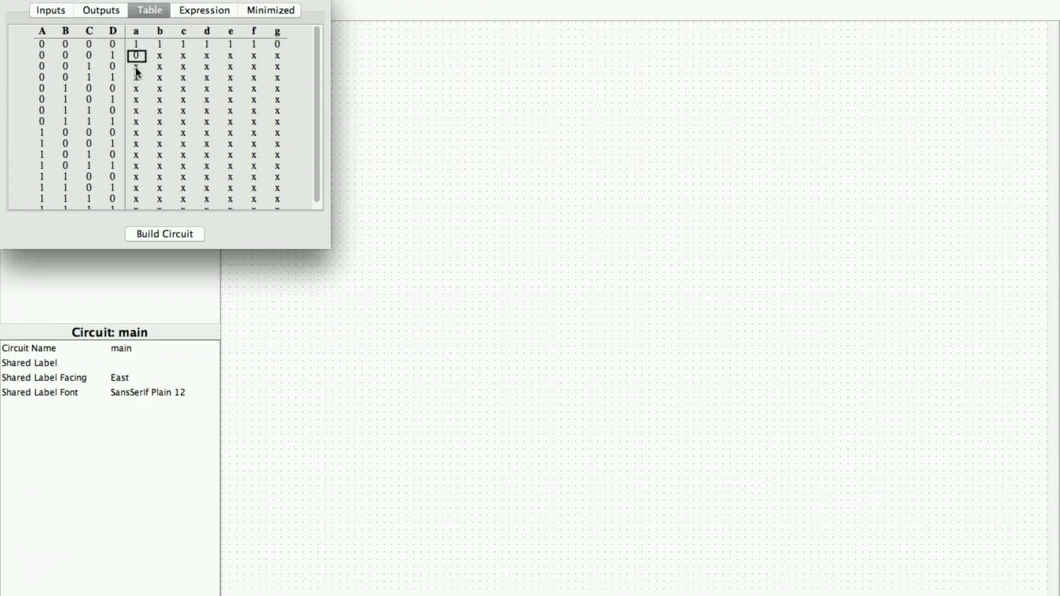
{"action": "left_click", "coordinate": [136, 67]}
{"action": "left_click", "coordinate": [135, 67]}
{"action": "left_click", "coordinate": [137, 78]}
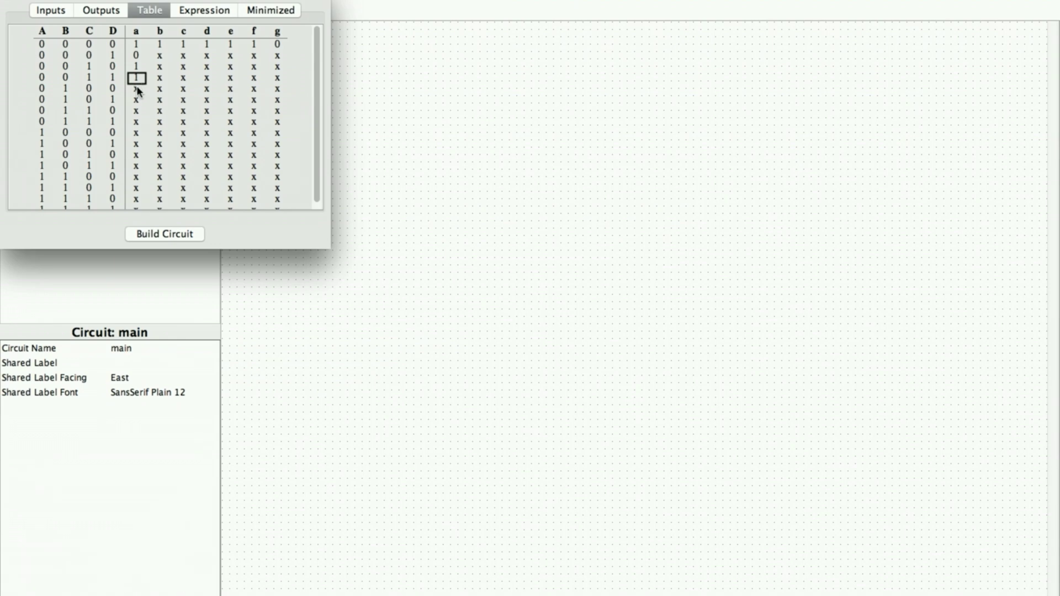
{"action": "left_click", "coordinate": [137, 89]}
{"action": "left_click", "coordinate": [137, 101]}
{"action": "left_click", "coordinate": [137, 100]}
{"action": "left_click", "coordinate": [139, 111]}
{"action": "left_click", "coordinate": [138, 111]}
{"action": "left_click", "coordinate": [138, 122]}
{"action": "left_click", "coordinate": [139, 123]}
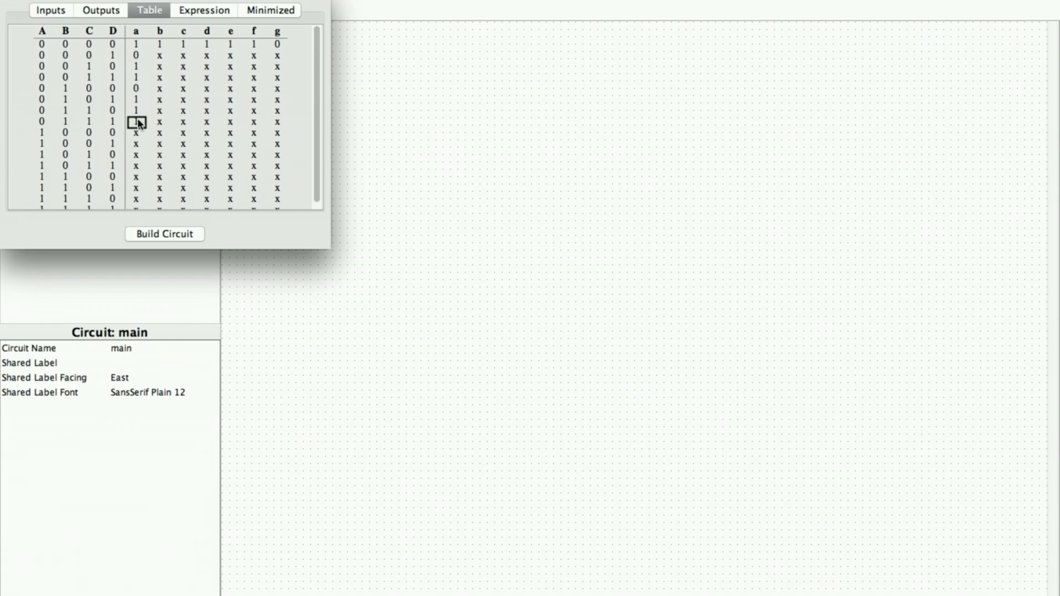
{"action": "left_click", "coordinate": [136, 133]}
{"action": "left_click", "coordinate": [137, 133]}
{"action": "left_click", "coordinate": [135, 145]}
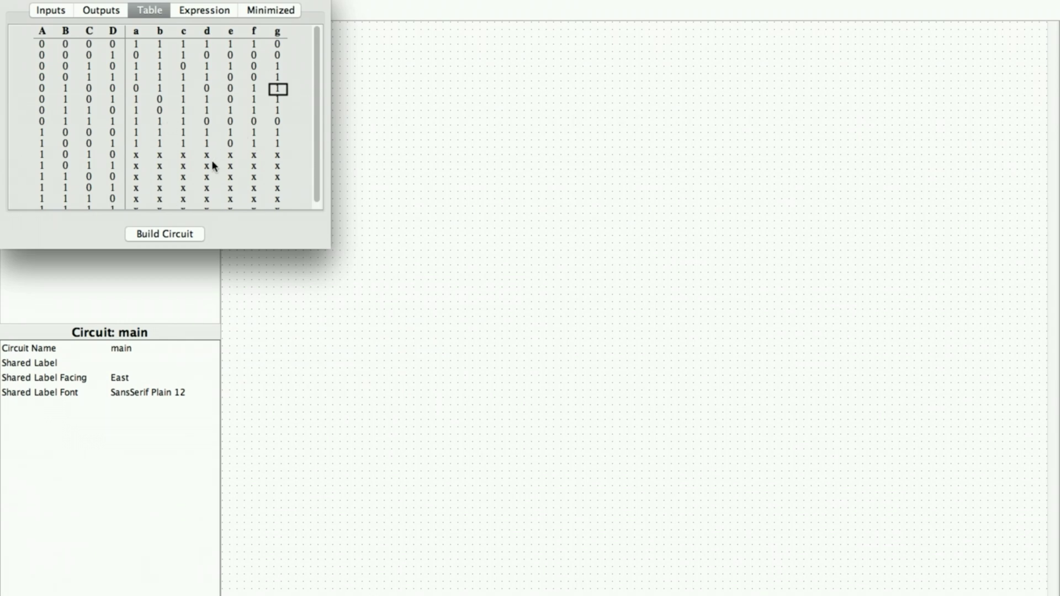
Build the circuit from the completed truth table under the name 7 segment display and look over the generated gates
{"action": "left_click", "coordinate": [164, 234]}
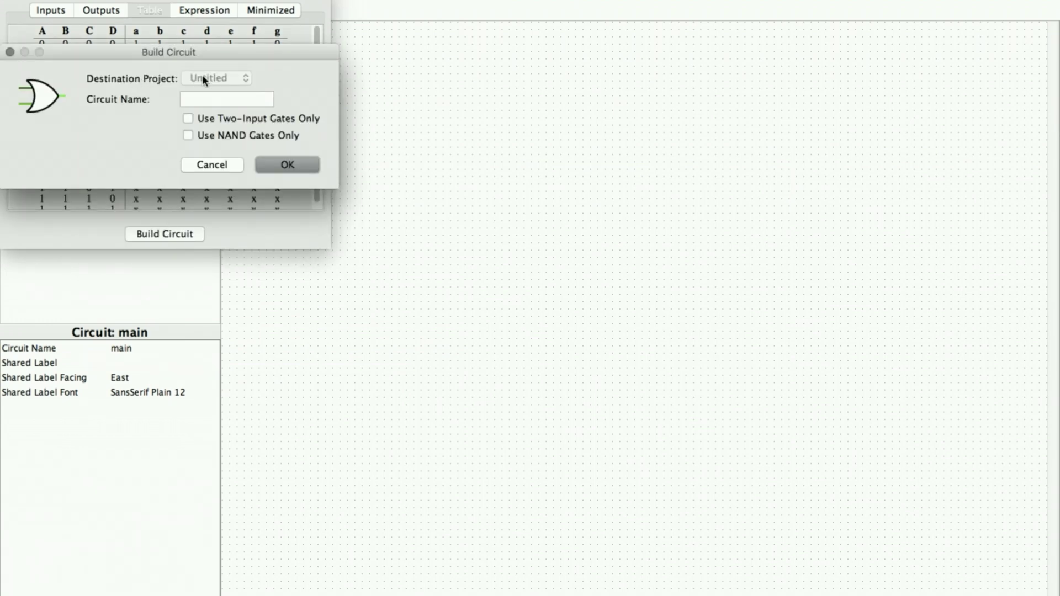
{"action": "left_click", "coordinate": [214, 100]}
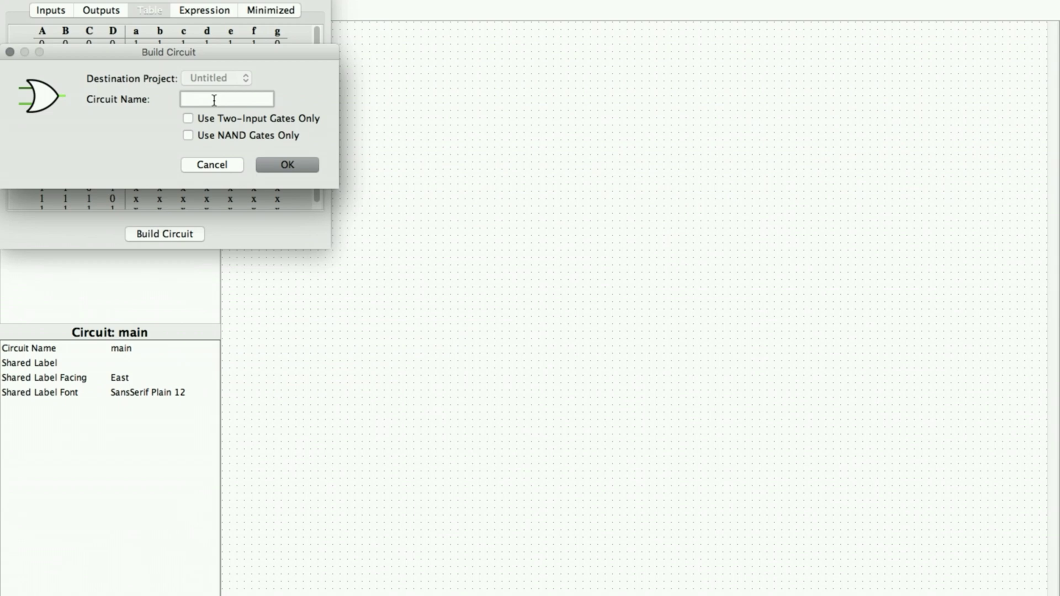
{"action": "type", "text": "7 segment display"}
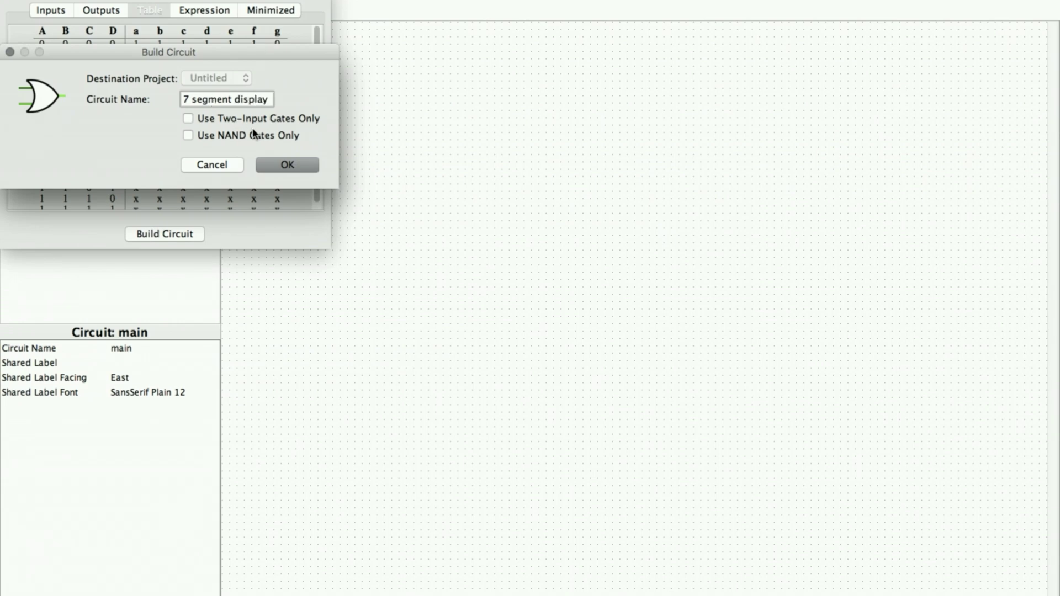
{"action": "left_click", "coordinate": [275, 164]}
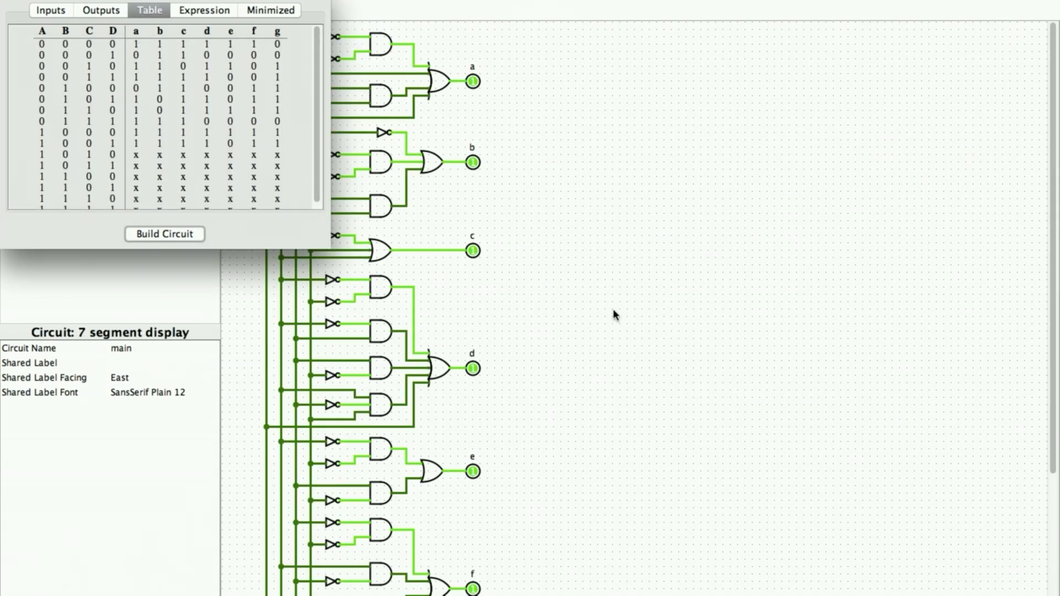
{"action": "left_click", "coordinate": [467, 206]}
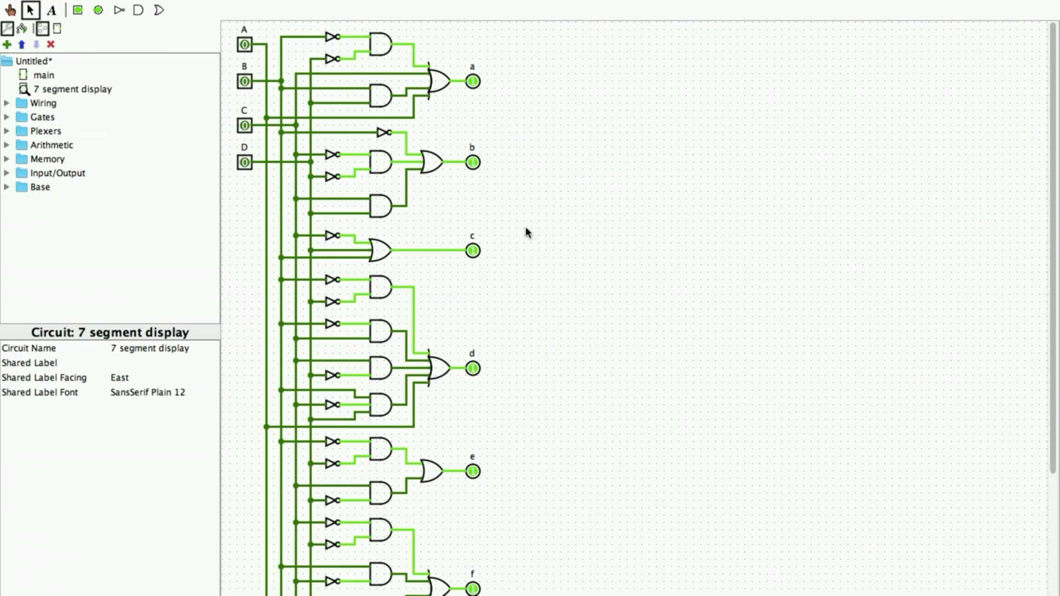
{"action": "scroll", "coordinate": [552, 397], "scroll_direction": "down", "scroll_amount": 5}
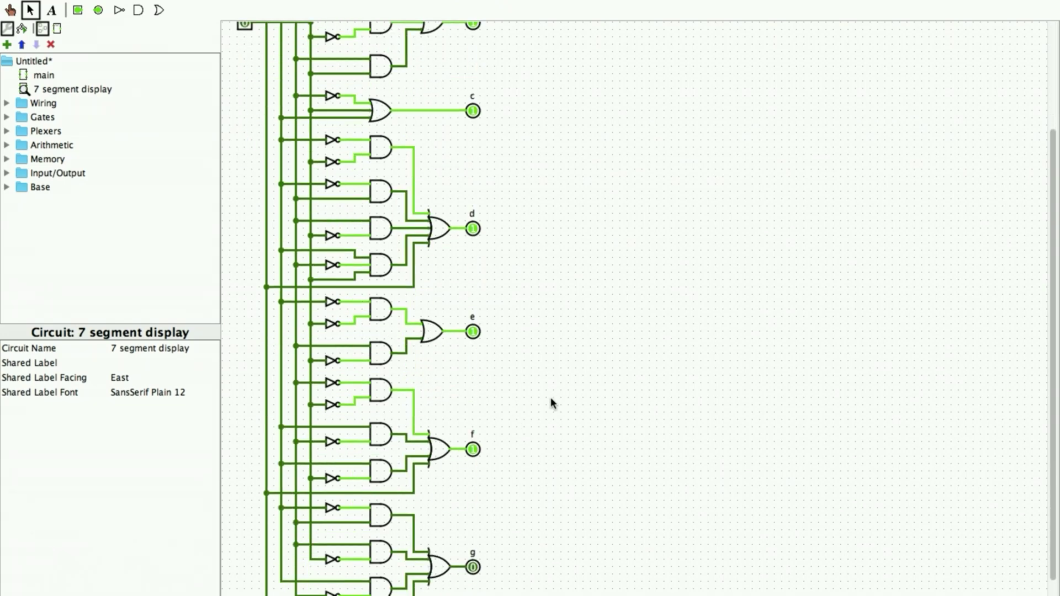
{"action": "scroll", "coordinate": [551, 396], "scroll_direction": "up", "scroll_amount": 5}
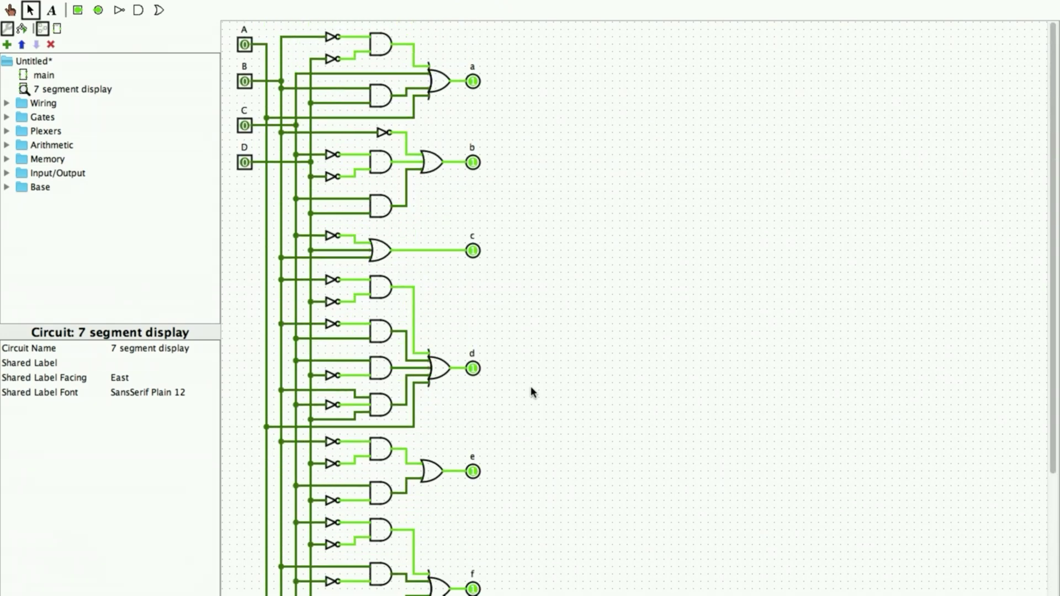
Place a 7-Segment Display component in the empty canvas area to the right of the generated output pins
{"action": "left_click", "coordinate": [8, 173]}
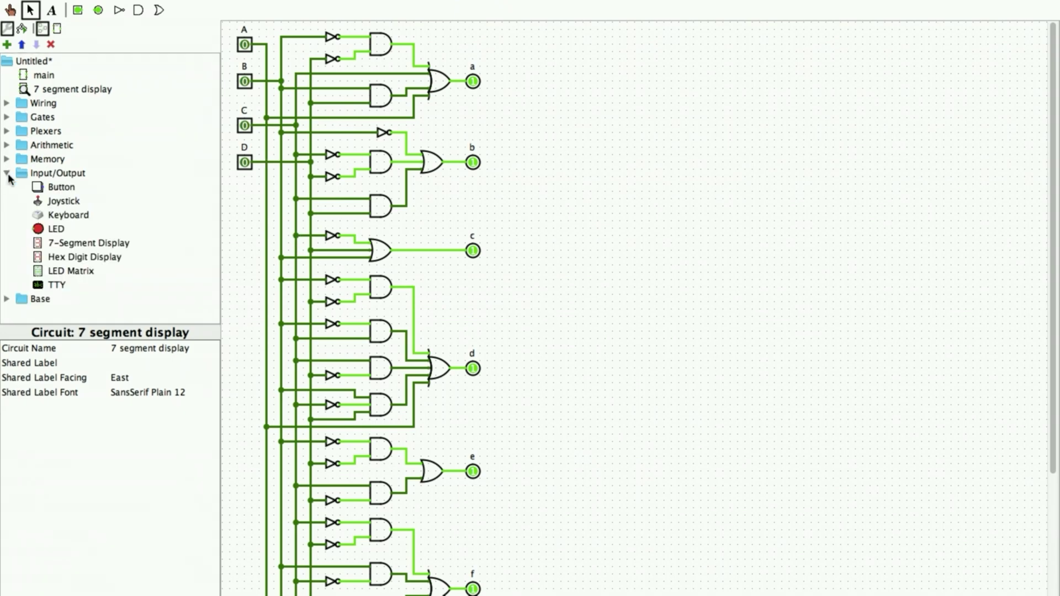
{"action": "left_click", "coordinate": [78, 242]}
{"action": "left_click", "coordinate": [631, 244]}
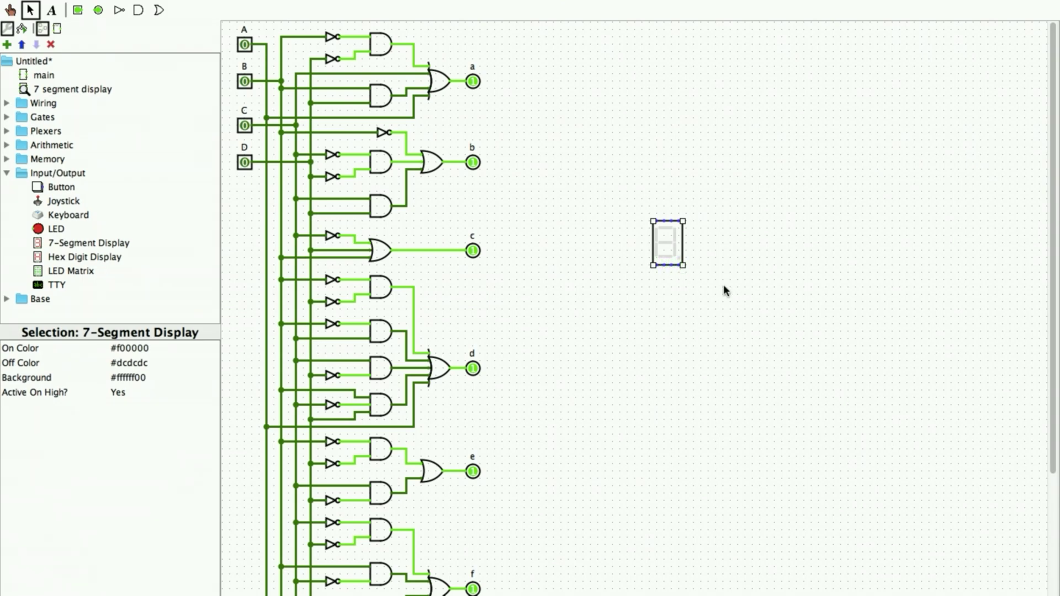
Delete output pins a and b and wire their OR gates to the display's third and fourth upper terminals, counted from its left edge
{"action": "left_click", "coordinate": [477, 82]}
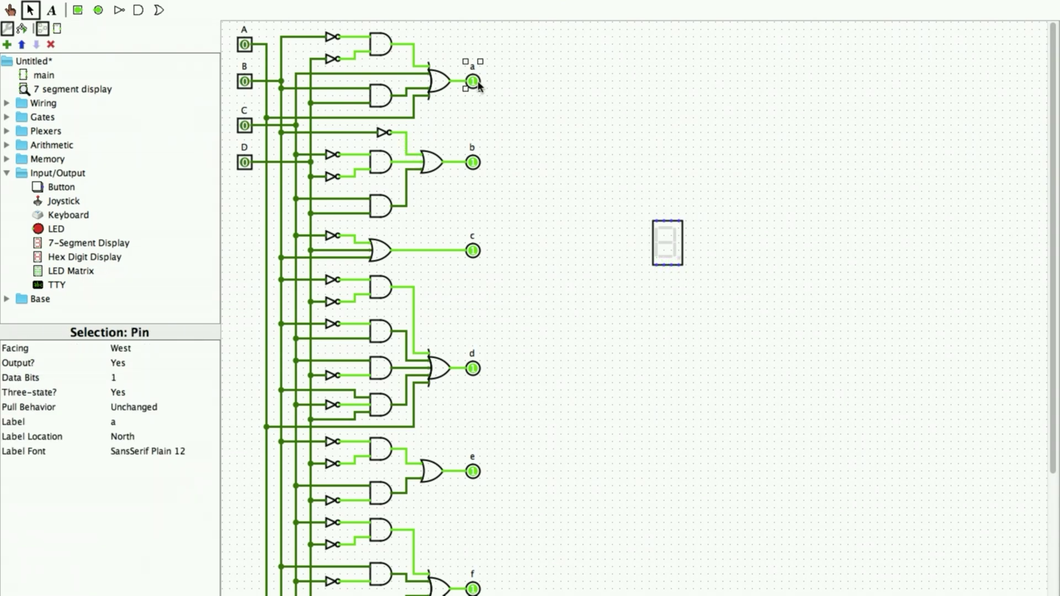
{"action": "key", "text": "Delete"}
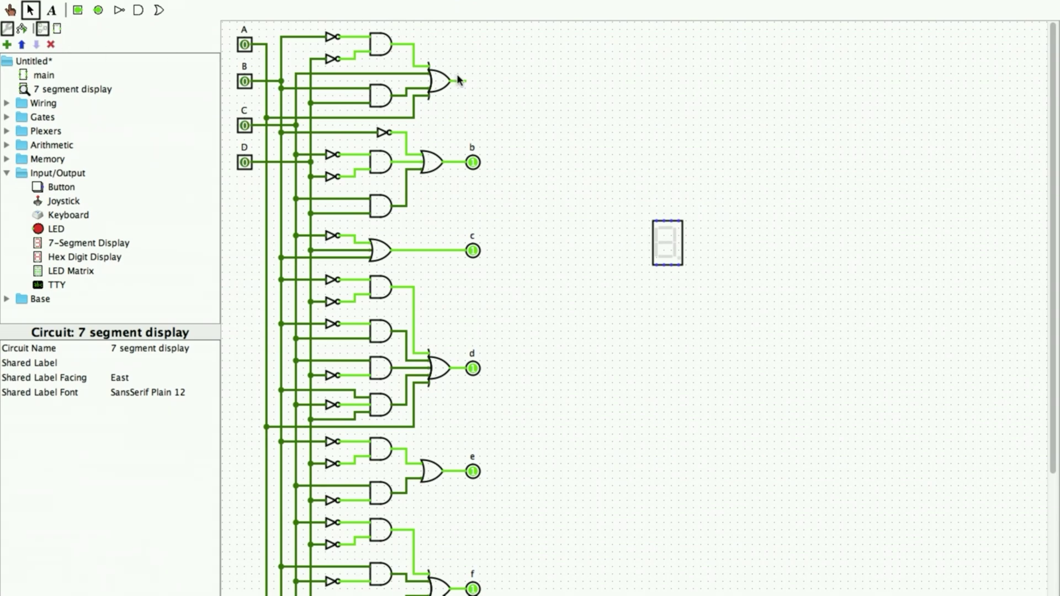
{"action": "left_click_drag", "start_coordinate": [465, 81], "coordinate": [673, 224]}
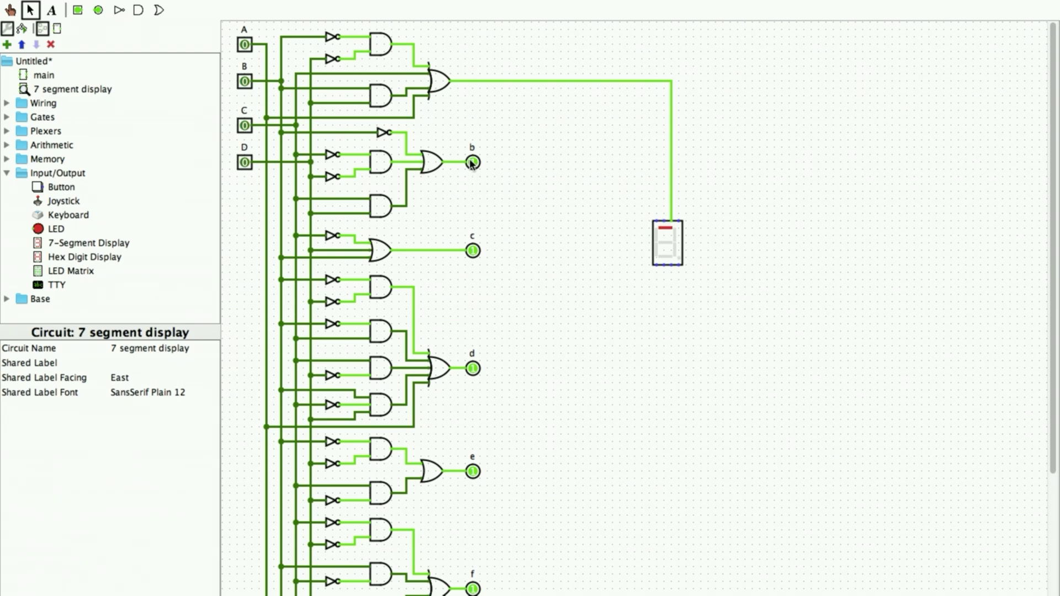
{"action": "left_click", "coordinate": [473, 162]}
{"action": "key", "text": "Delete"}
{"action": "left_click_drag", "start_coordinate": [465, 161], "coordinate": [680, 223]}
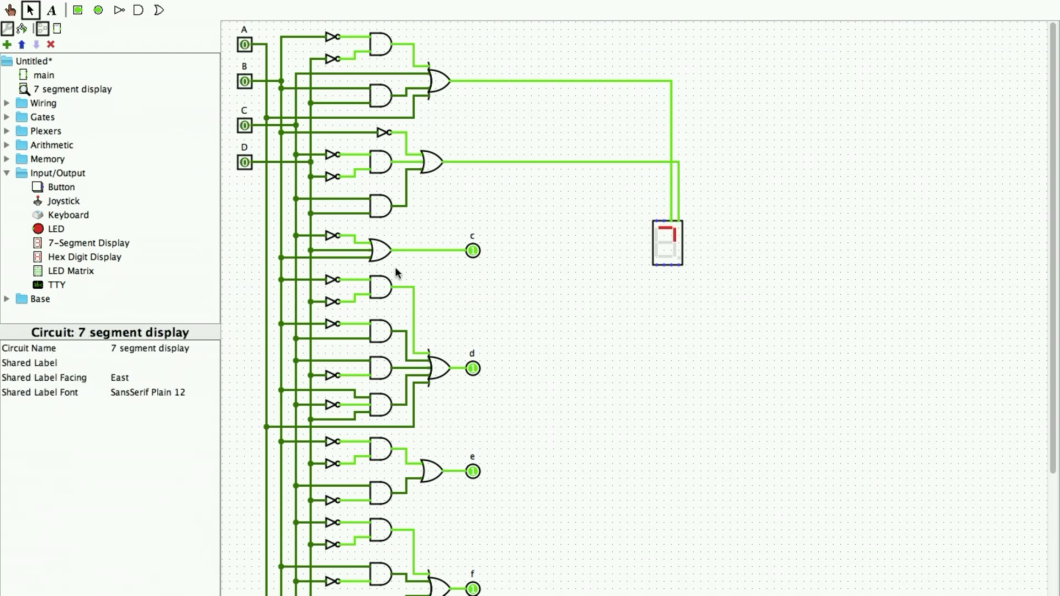
Delete output pins c, d and e and wire their OR gates to the display's third, second and first lower terminals respectively
{"action": "left_click", "coordinate": [473, 251]}
{"action": "key", "text": "Delete"}
{"action": "mouse_move", "coordinate": [465, 250]}
{"action": "left_mouse_down"}
{"action": "mouse_move", "coordinate": [620, 232]}
{"action": "mouse_move", "coordinate": [636, 305]}
{"action": "mouse_move", "coordinate": [672, 264]}
{"action": "left_mouse_up"}
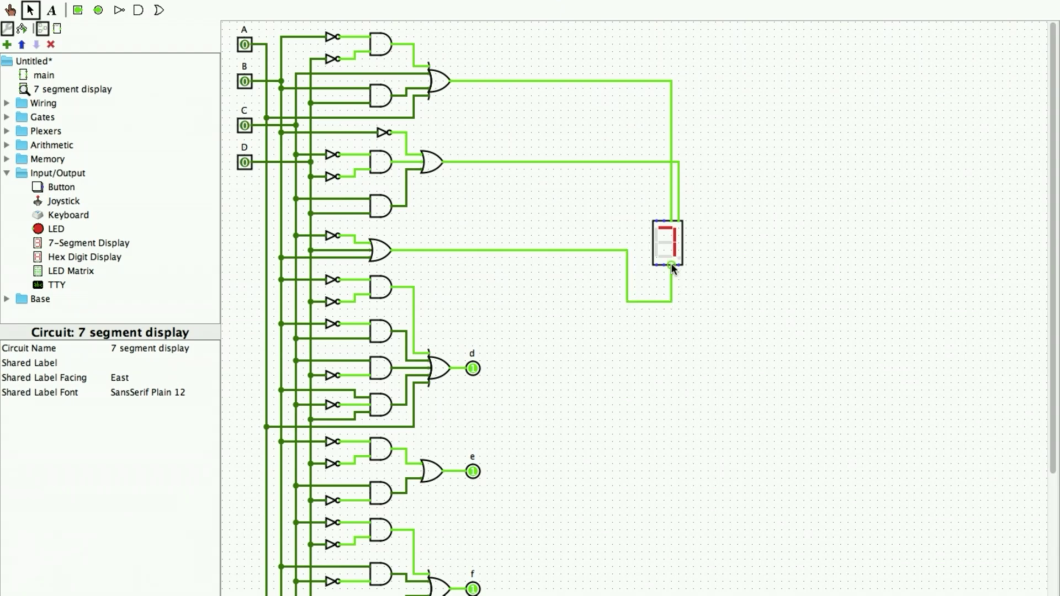
{"action": "left_click", "coordinate": [473, 368]}
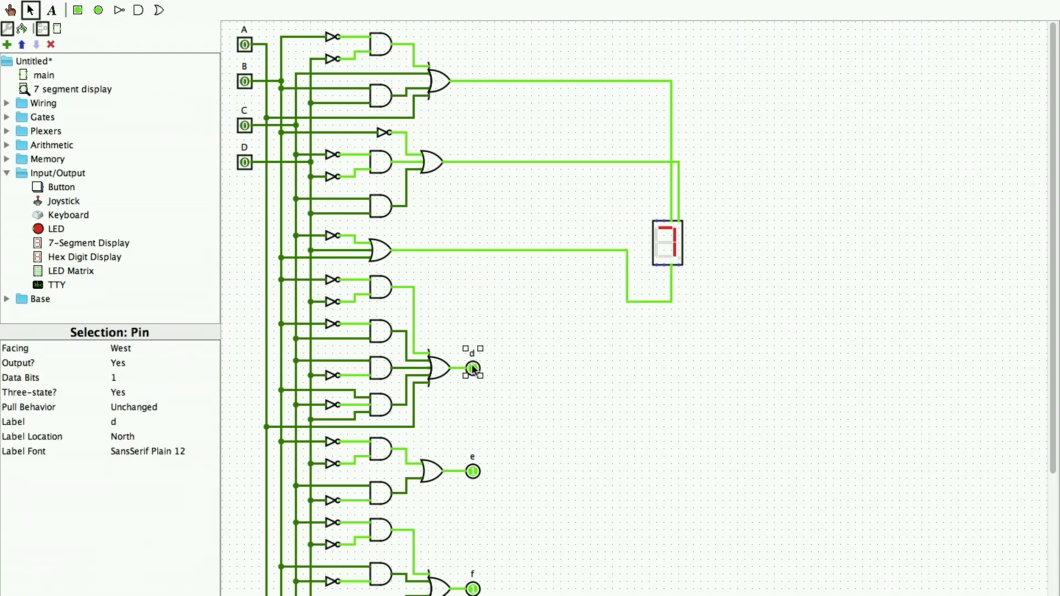
{"action": "key", "text": "Delete"}
{"action": "left_click_drag", "start_coordinate": [463, 369], "coordinate": [665, 266]}
{"action": "left_click", "coordinate": [474, 471]}
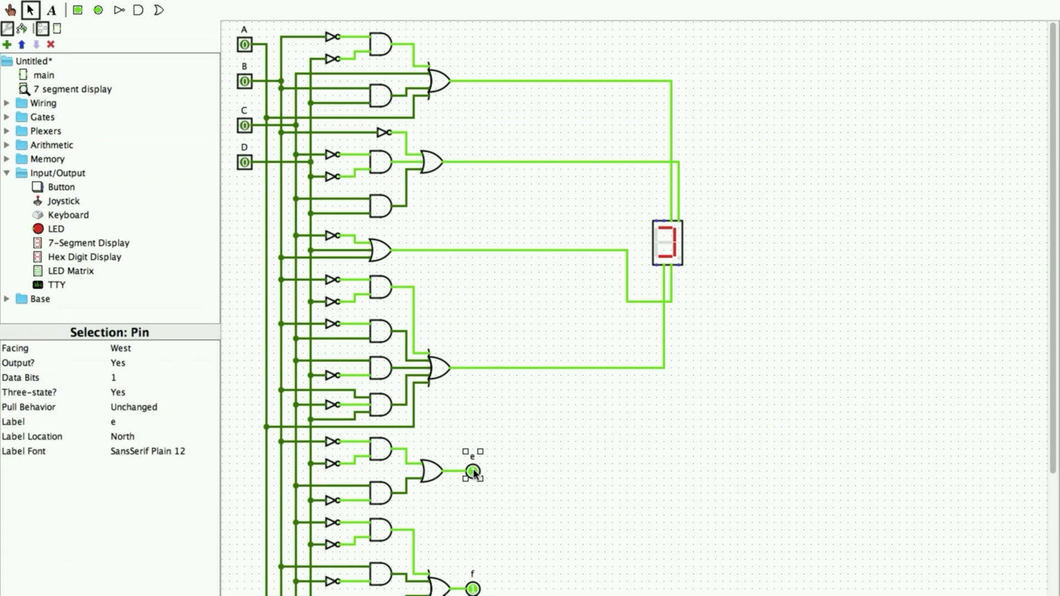
{"action": "key", "text": "Delete"}
{"action": "left_click_drag", "start_coordinate": [465, 471], "coordinate": [656, 266]}
Delete output pin f and route its OR gate's output up and over to the display's second upper terminal
{"action": "scroll", "coordinate": [514, 440], "scroll_direction": "down", "scroll_amount": 2}
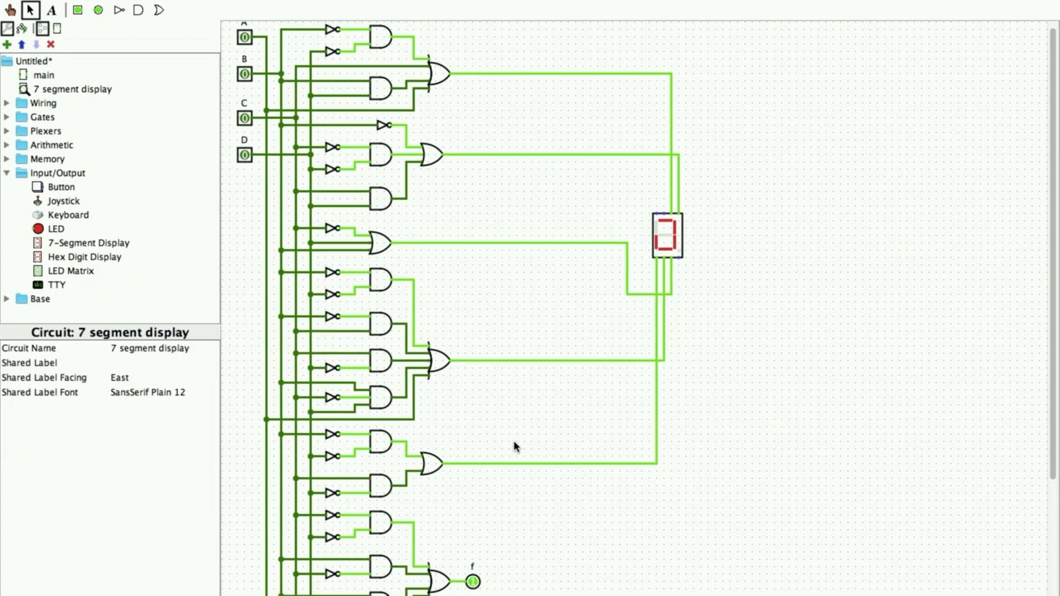
{"action": "left_click", "coordinate": [473, 575]}
{"action": "key", "text": "Delete"}
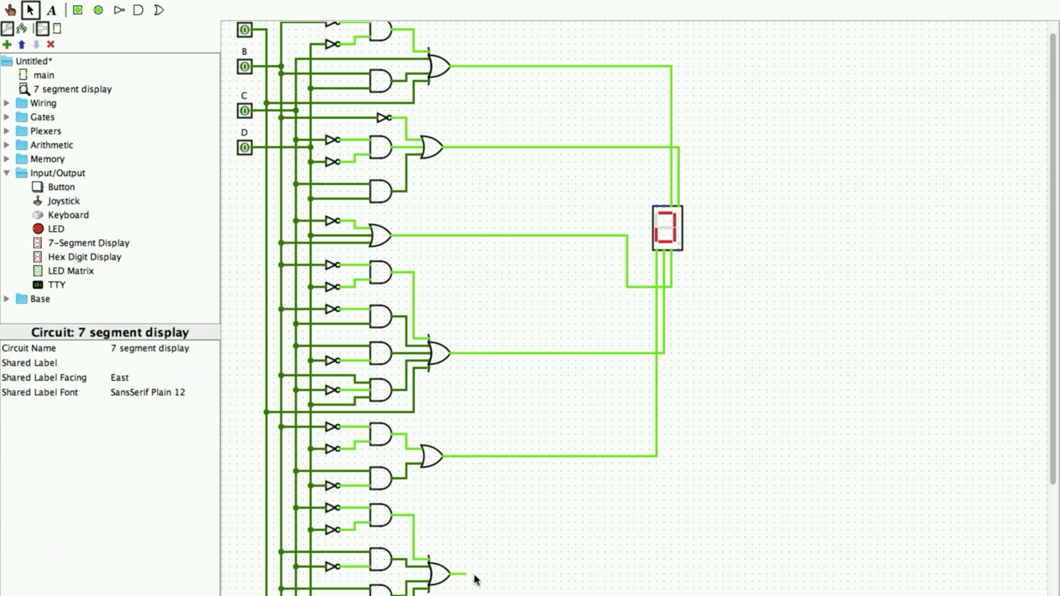
{"action": "left_click_drag", "start_coordinate": [466, 577], "coordinate": [574, 172]}
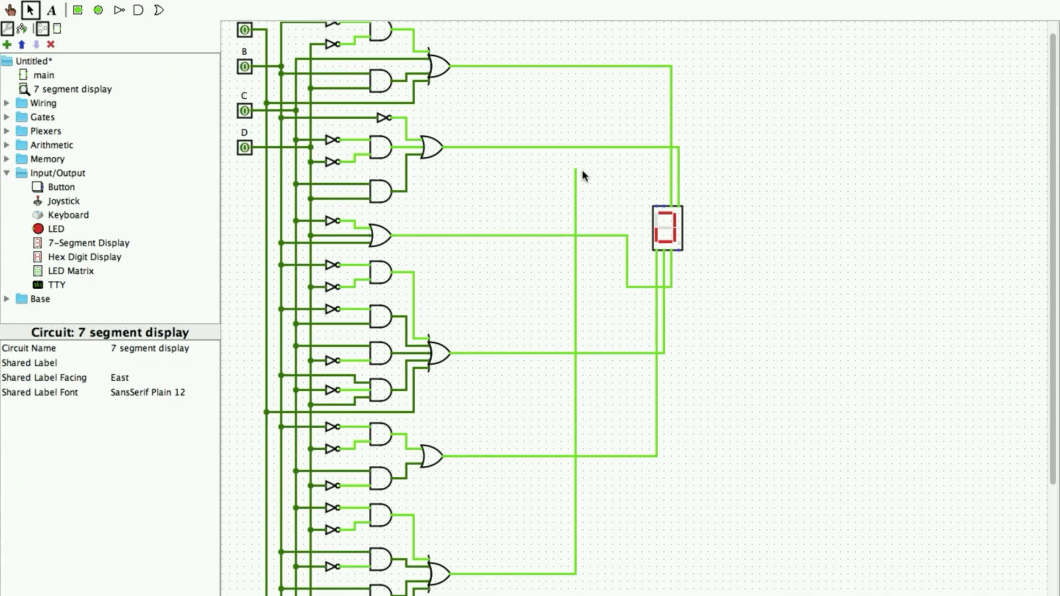
{"action": "left_click_drag", "start_coordinate": [575, 169], "coordinate": [666, 209]}
Delete output pin g and route its OR gate's output up and over to the display's first upper terminal
{"action": "scroll", "coordinate": [543, 304], "scroll_direction": "down", "scroll_amount": 3}
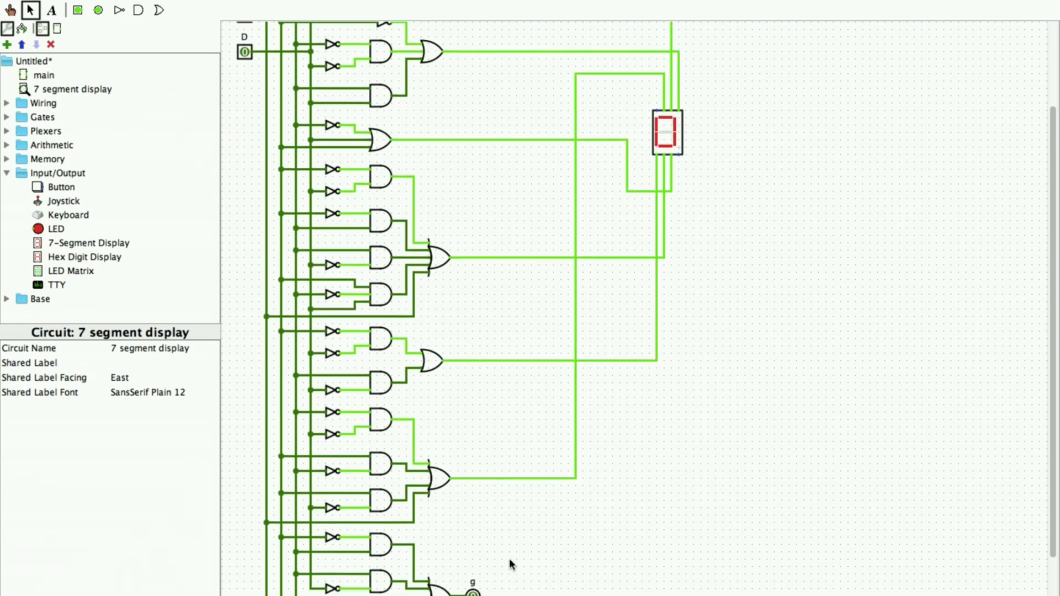
{"action": "left_click", "coordinate": [473, 593]}
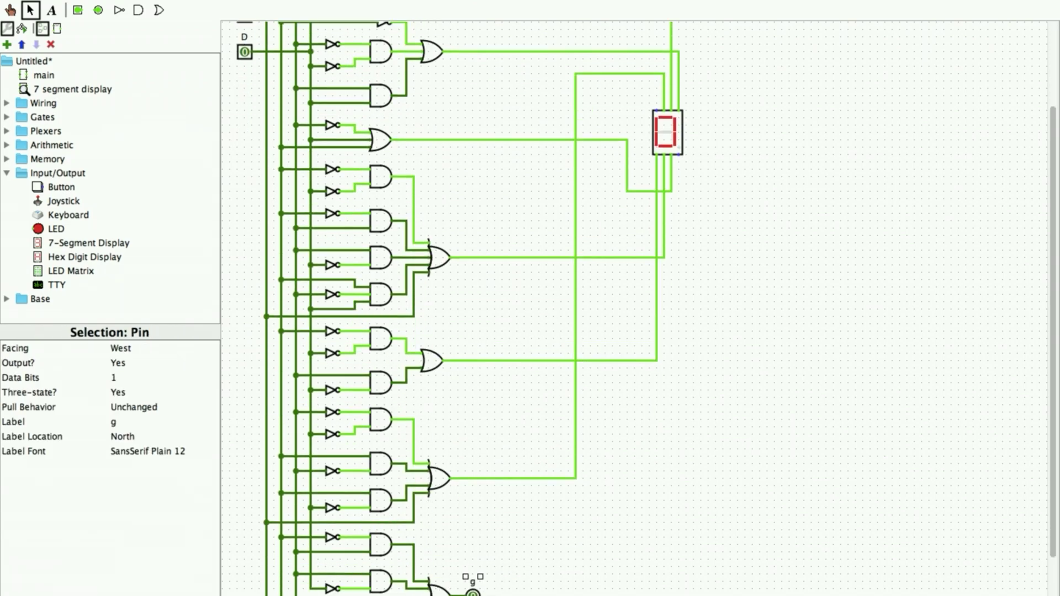
{"action": "key", "text": "Delete"}
{"action": "mouse_move", "coordinate": [465, 595]}
{"action": "left_mouse_down"}
{"action": "mouse_move", "coordinate": [554, 582]}
{"action": "mouse_move", "coordinate": [648, 368]}
{"action": "mouse_move", "coordinate": [636, 182]}
{"action": "mouse_move", "coordinate": [606, 99]}
{"action": "mouse_move", "coordinate": [636, 98]}
{"action": "mouse_move", "coordinate": [659, 115]}
{"action": "left_mouse_up"}
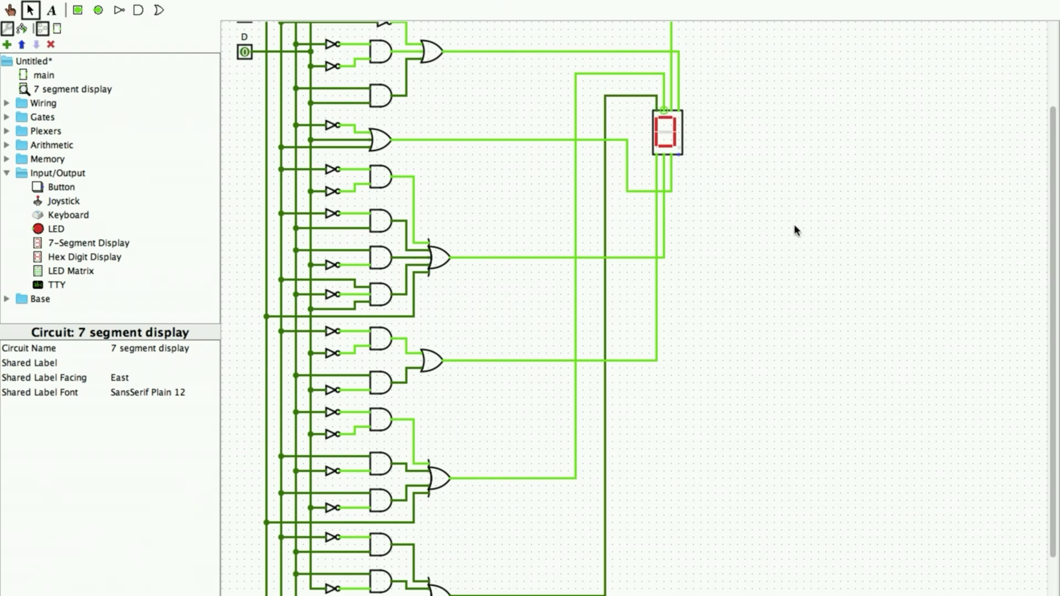
Test the decoder by poking inputs D and C through ABCD 0001, 0011, 0010 and 0011 and back to 0000
{"action": "scroll", "coordinate": [814, 250], "scroll_direction": "up", "scroll_amount": 4}
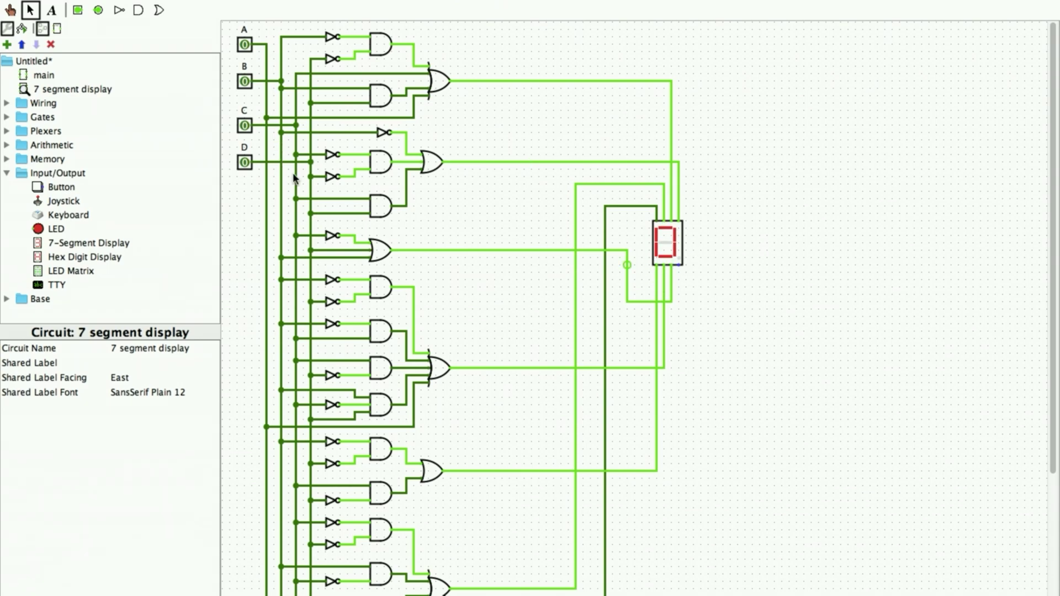
{"action": "left_click", "coordinate": [10, 10]}
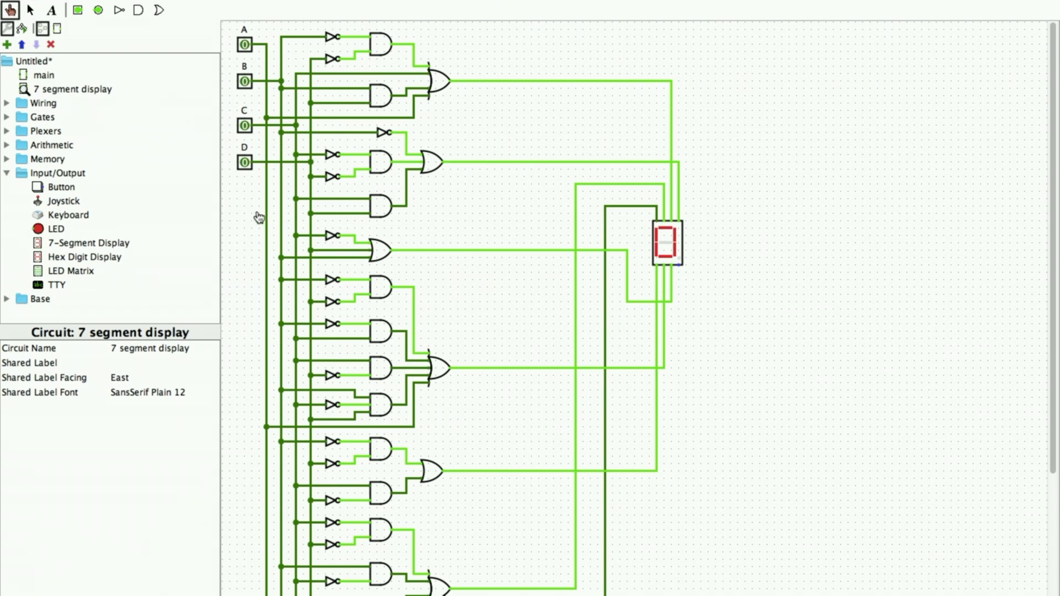
{"action": "left_click", "coordinate": [244, 162]}
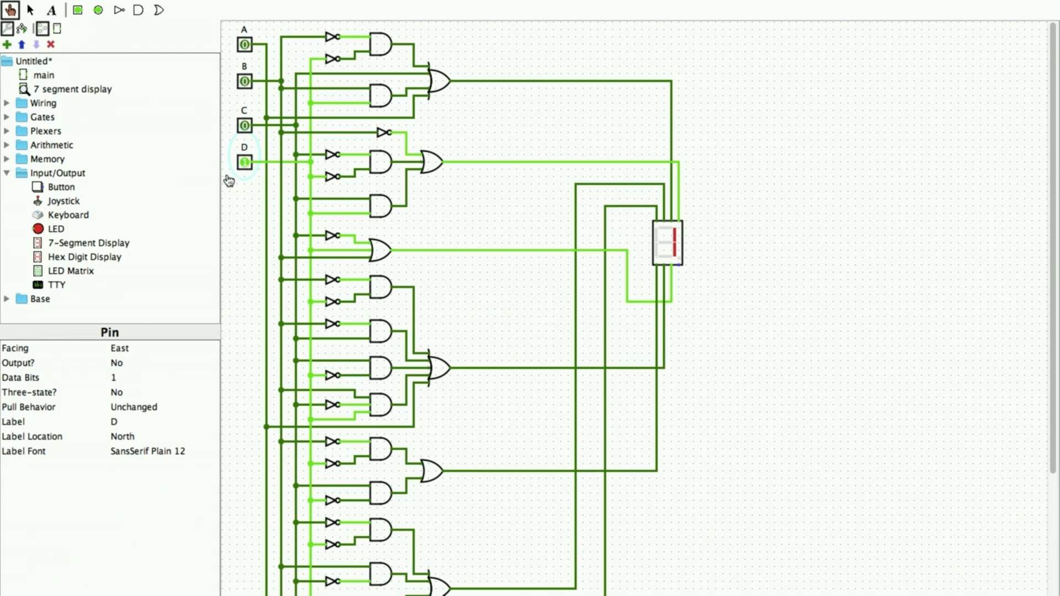
{"action": "left_click", "coordinate": [245, 126]}
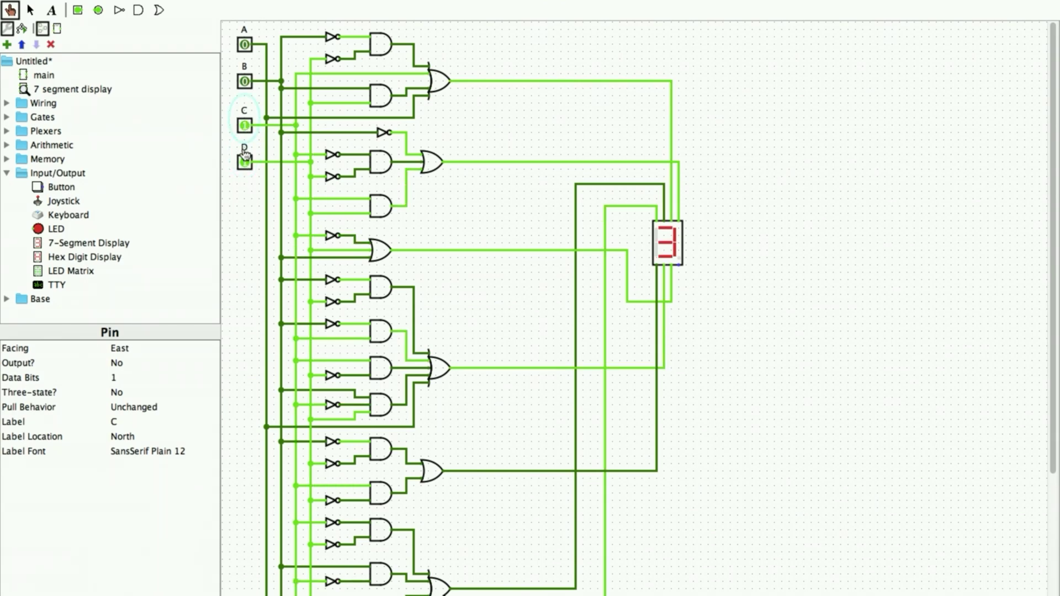
{"action": "left_click", "coordinate": [245, 161]}
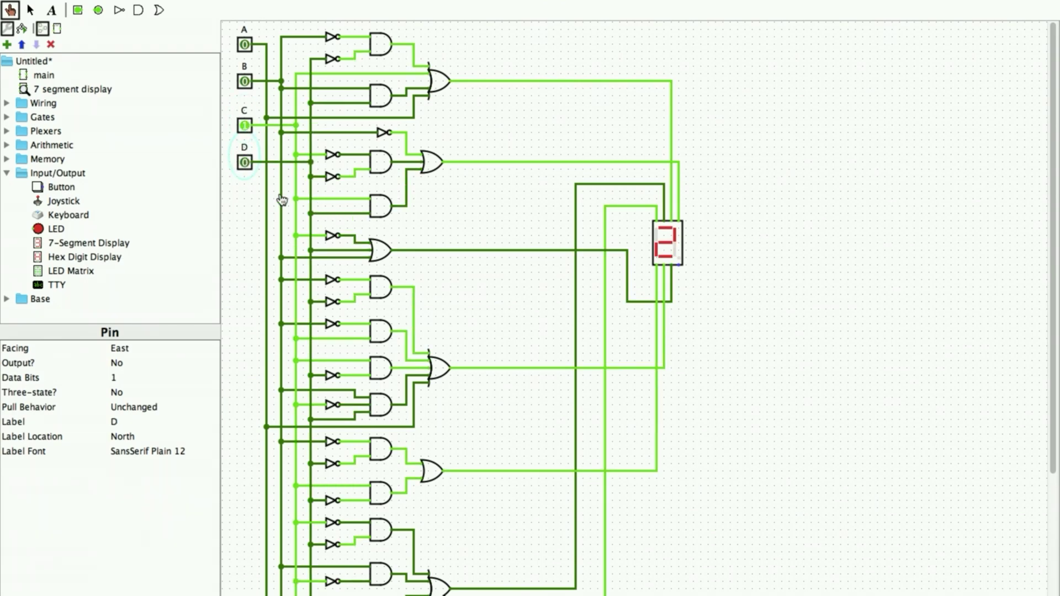
{"action": "left_click", "coordinate": [245, 162]}
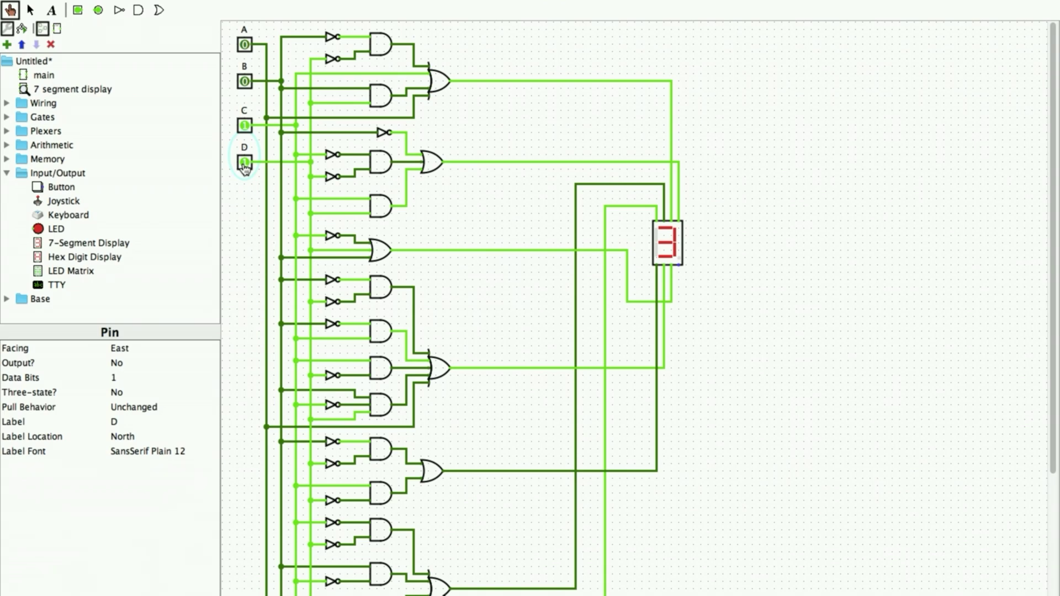
{"action": "left_click", "coordinate": [245, 126]}
{"action": "left_click", "coordinate": [245, 161]}
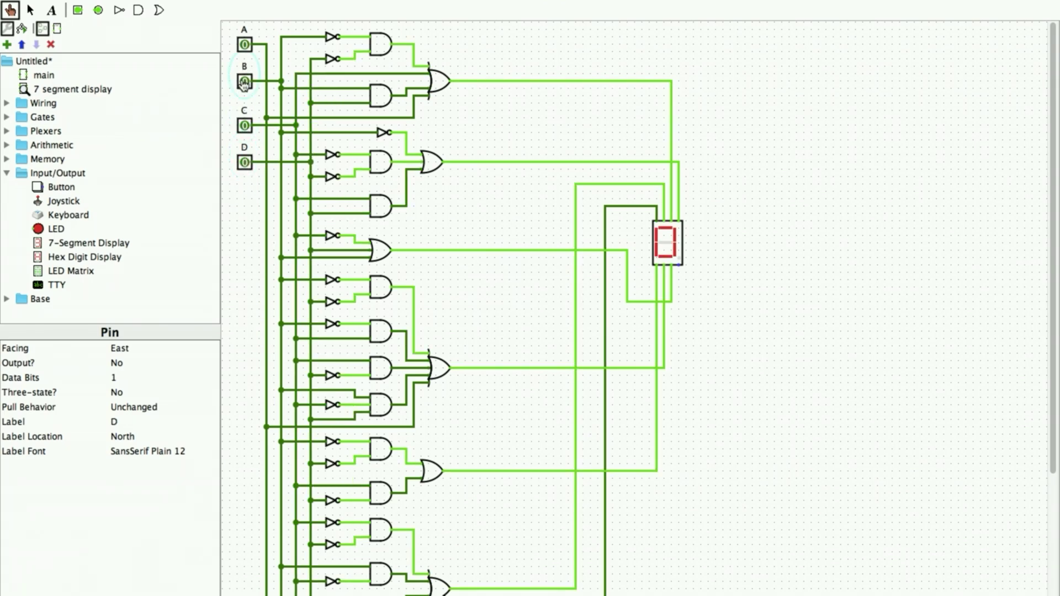
Test input B by switching it on and off, and set inputs A, B, C and D to 1 one after another
{"action": "left_click", "coordinate": [244, 81]}
{"action": "left_click", "coordinate": [244, 82]}
{"action": "left_click", "coordinate": [244, 46]}
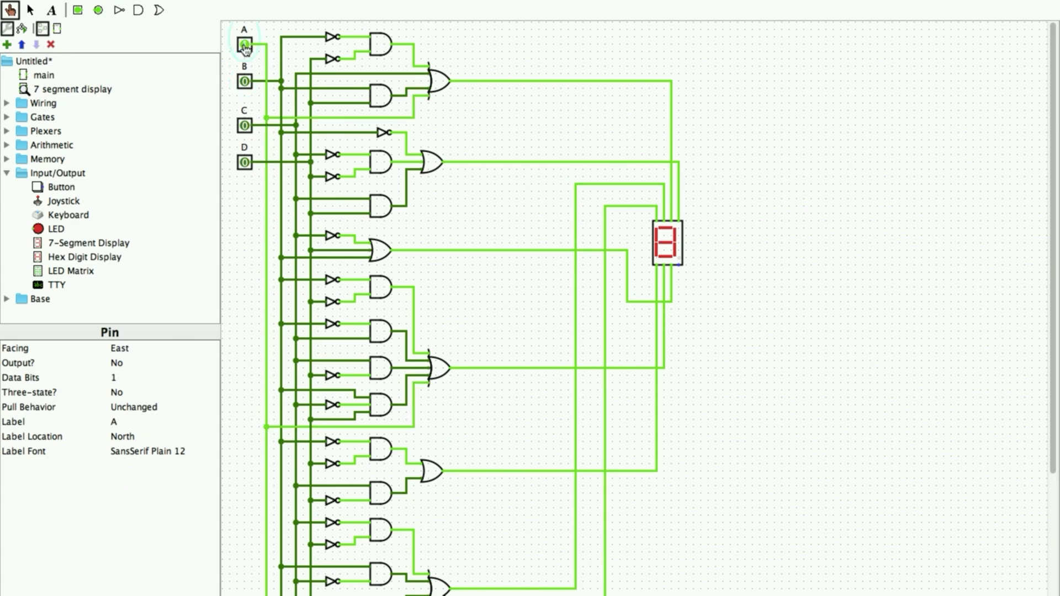
{"action": "left_click", "coordinate": [245, 82]}
{"action": "left_click", "coordinate": [245, 126]}
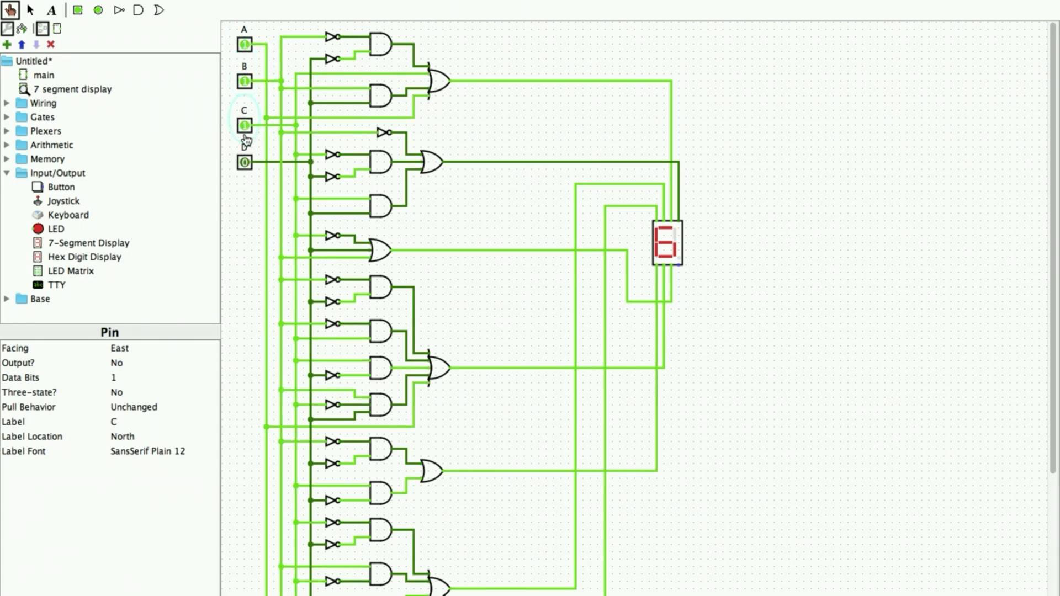
{"action": "left_click", "coordinate": [245, 162]}
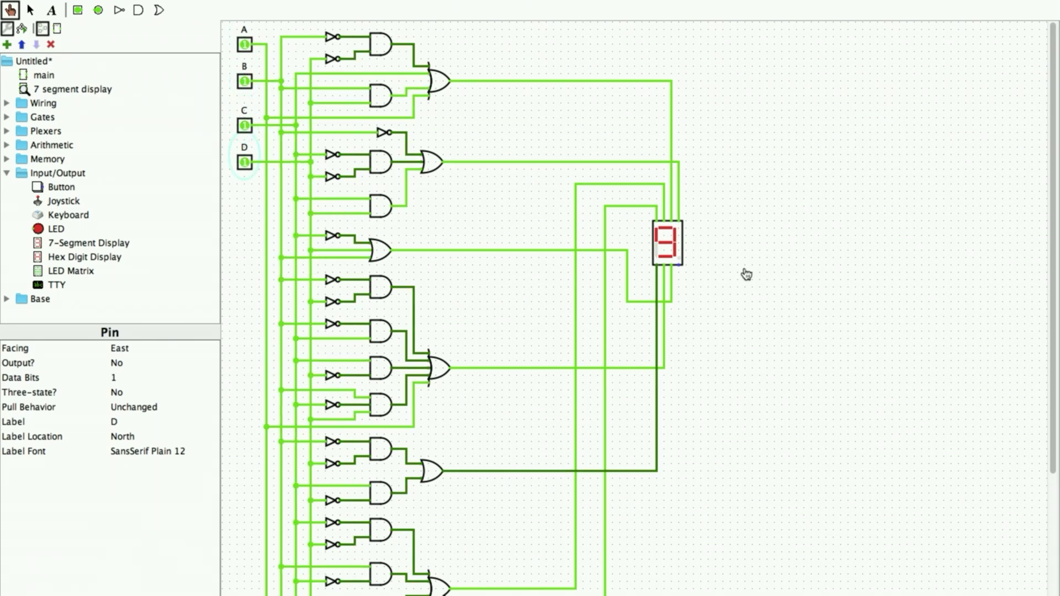